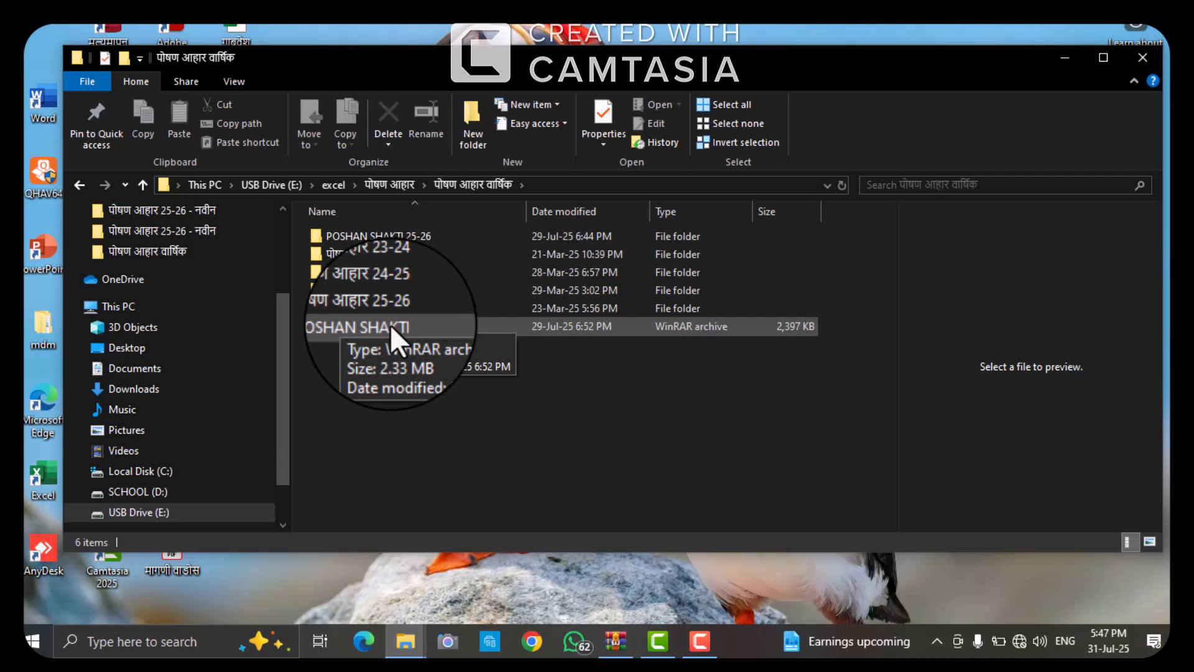
Extract the POSHAN SHAKTI archive to the Desktop, keeping the default update and overwrite modes, and clear the archive and folder windows away
double_click(340, 324)
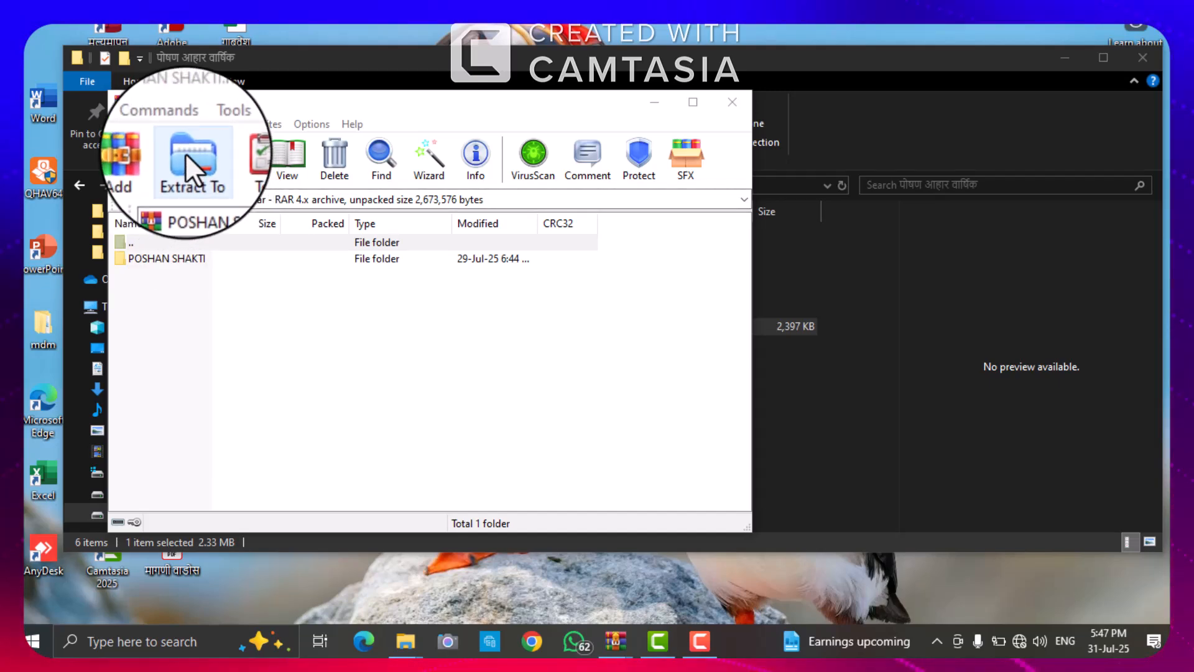
click(186, 155)
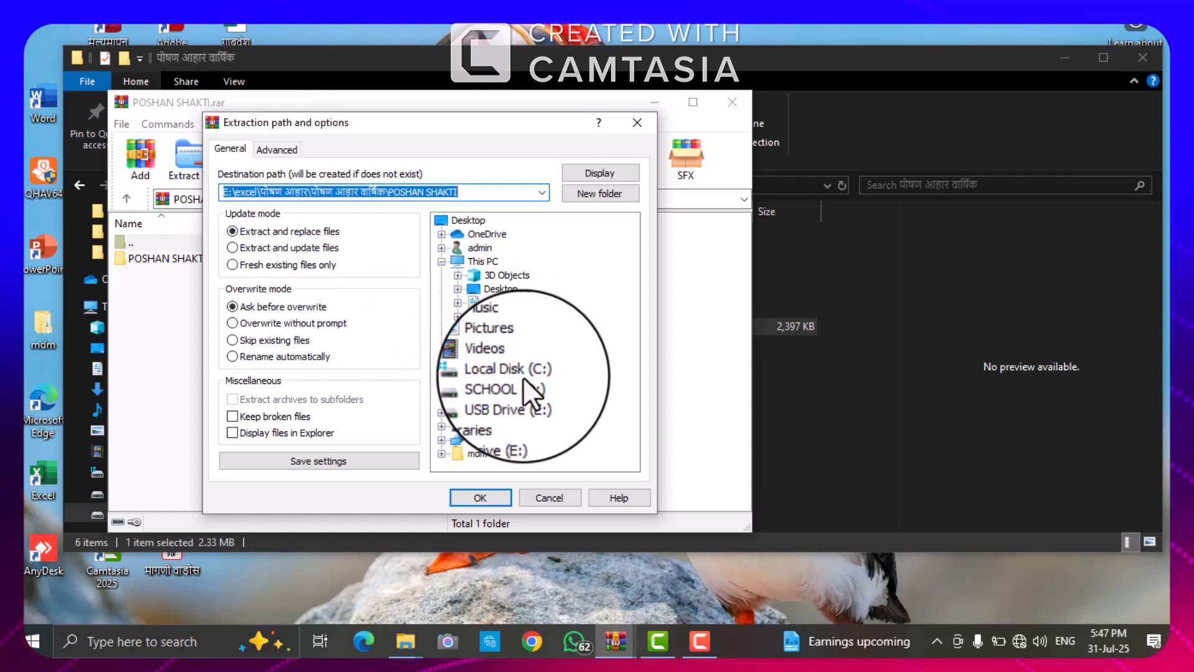
click(490, 290)
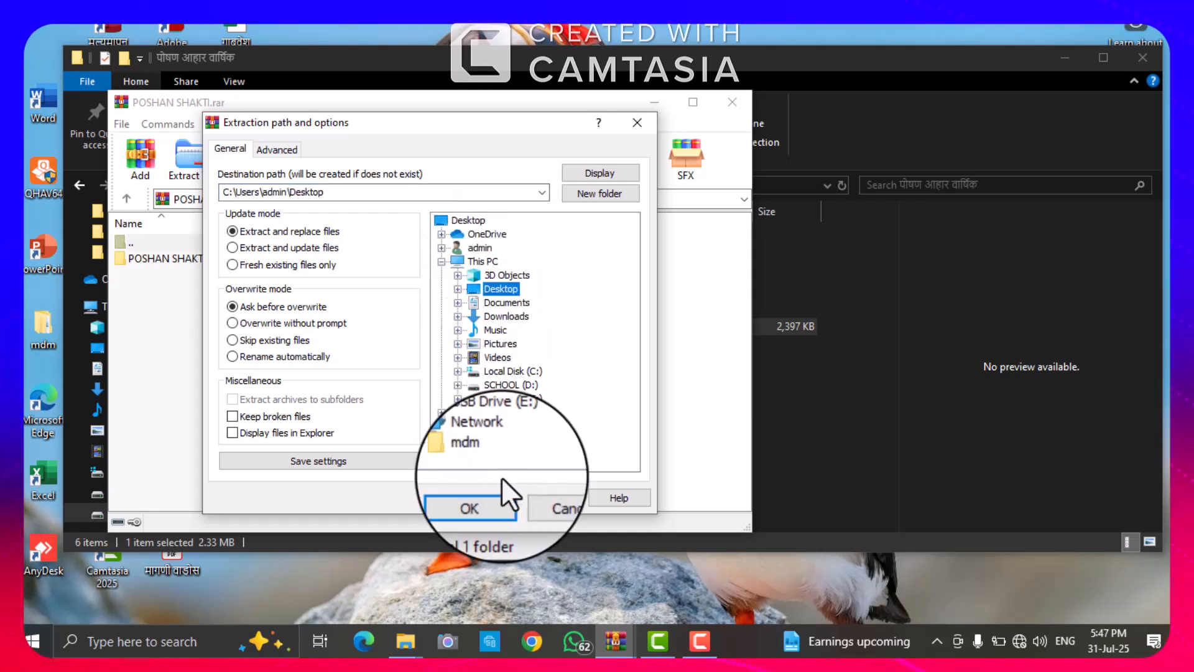
click(477, 491)
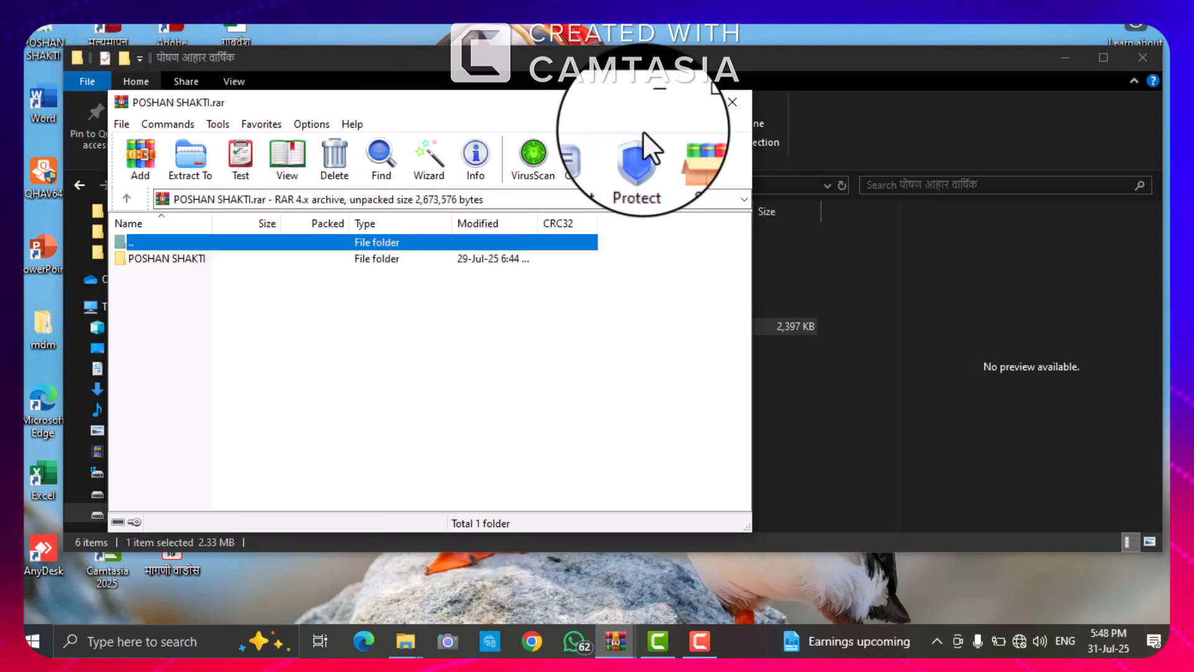
click(732, 102)
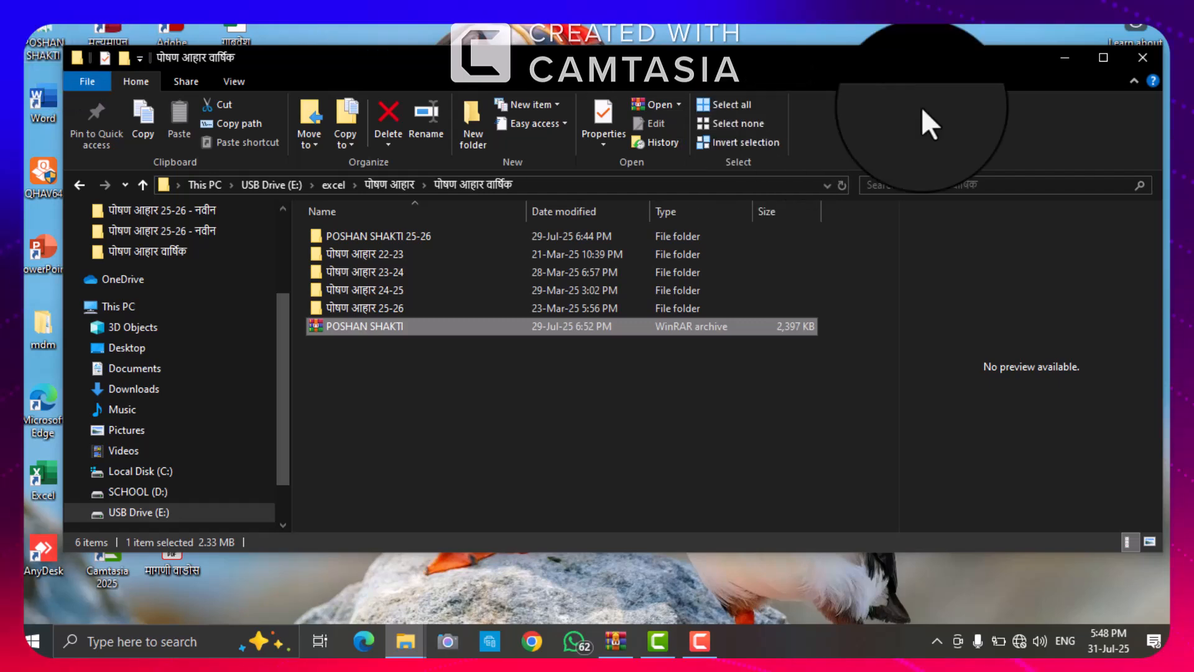
click(1062, 57)
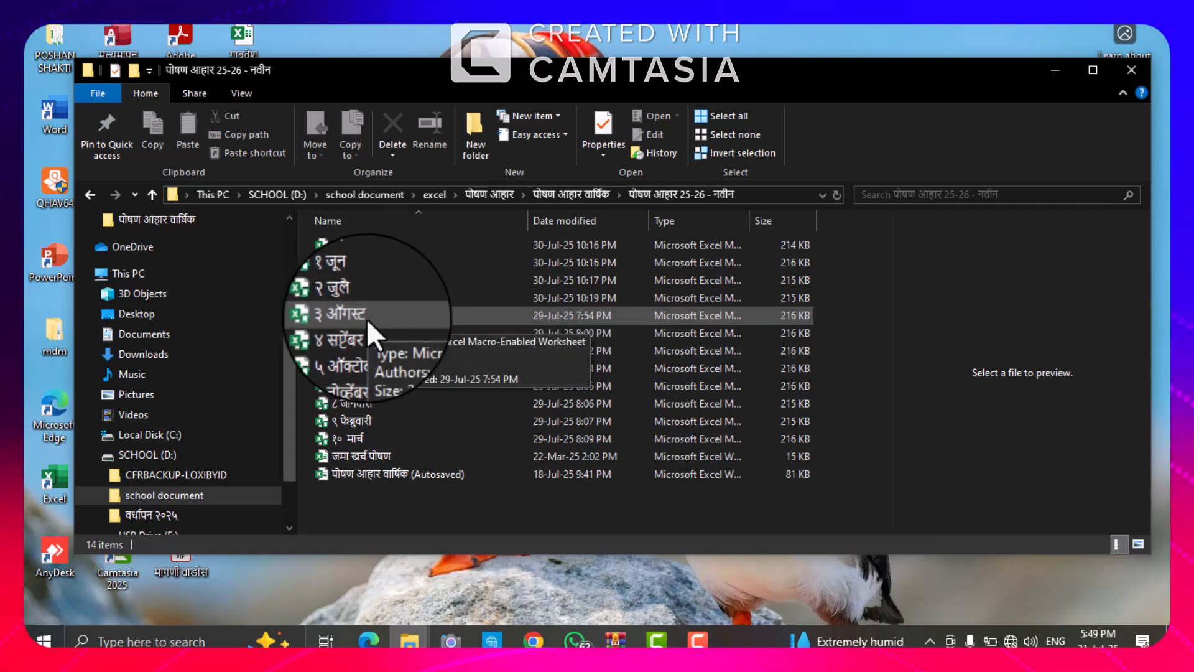
Open the ३ ऑगस्ट workbook with its external links updated and inspect the linked school and centre cells on the cover sheet
double_click(319, 315)
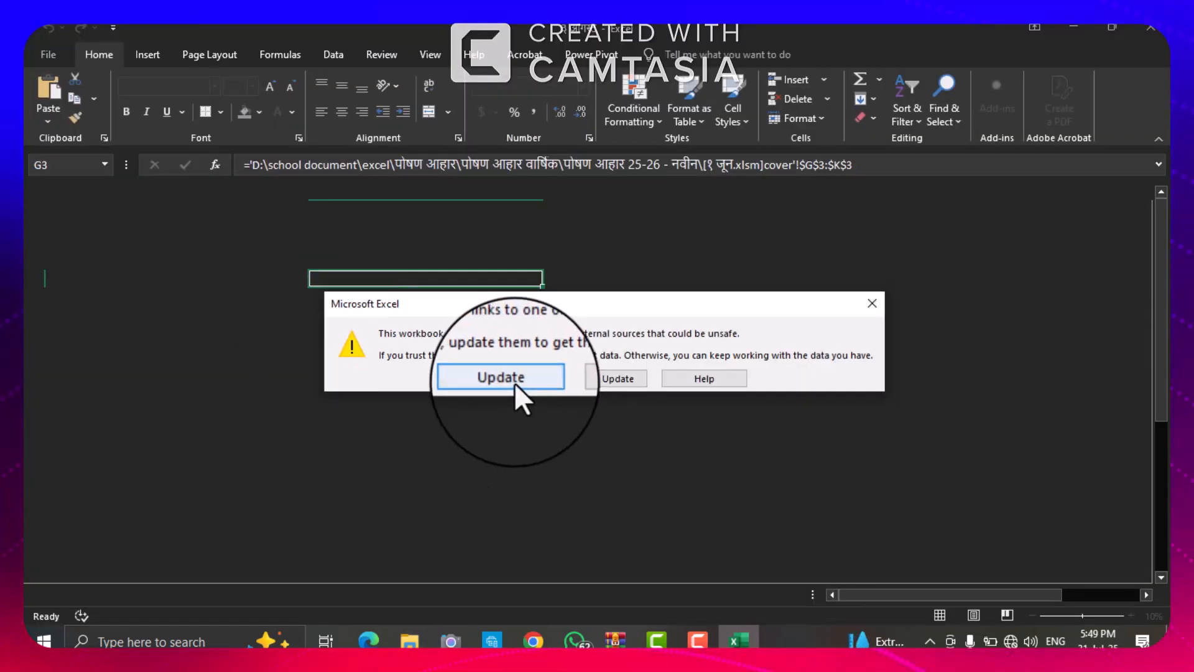
click(514, 382)
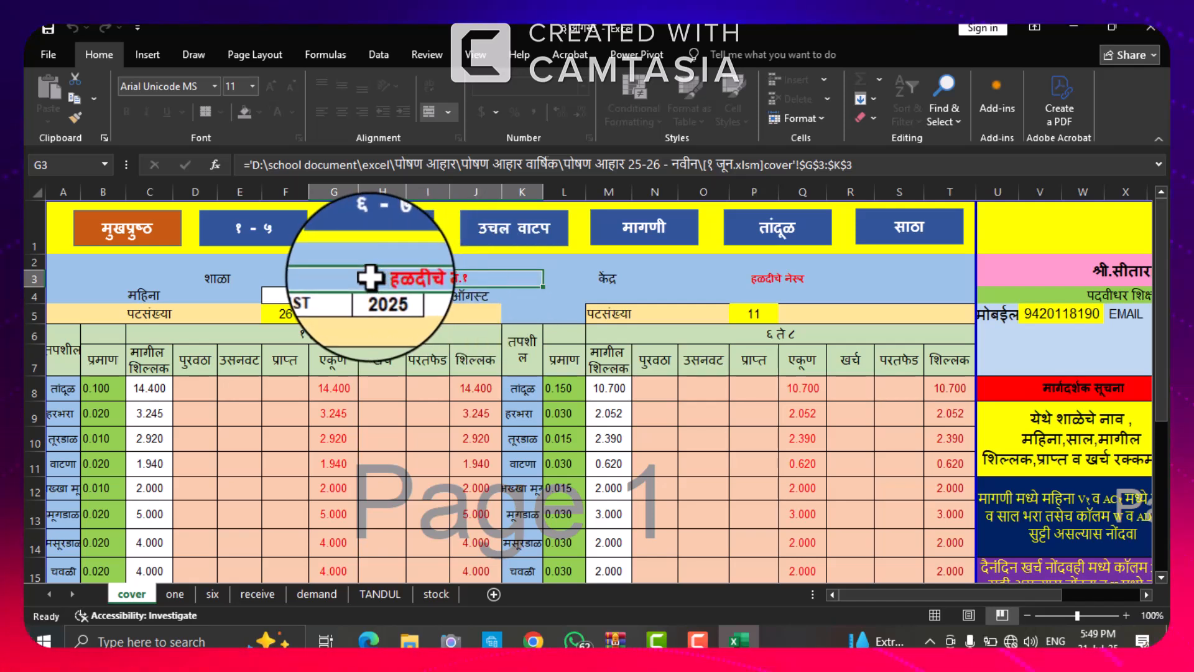
double_click(315, 277)
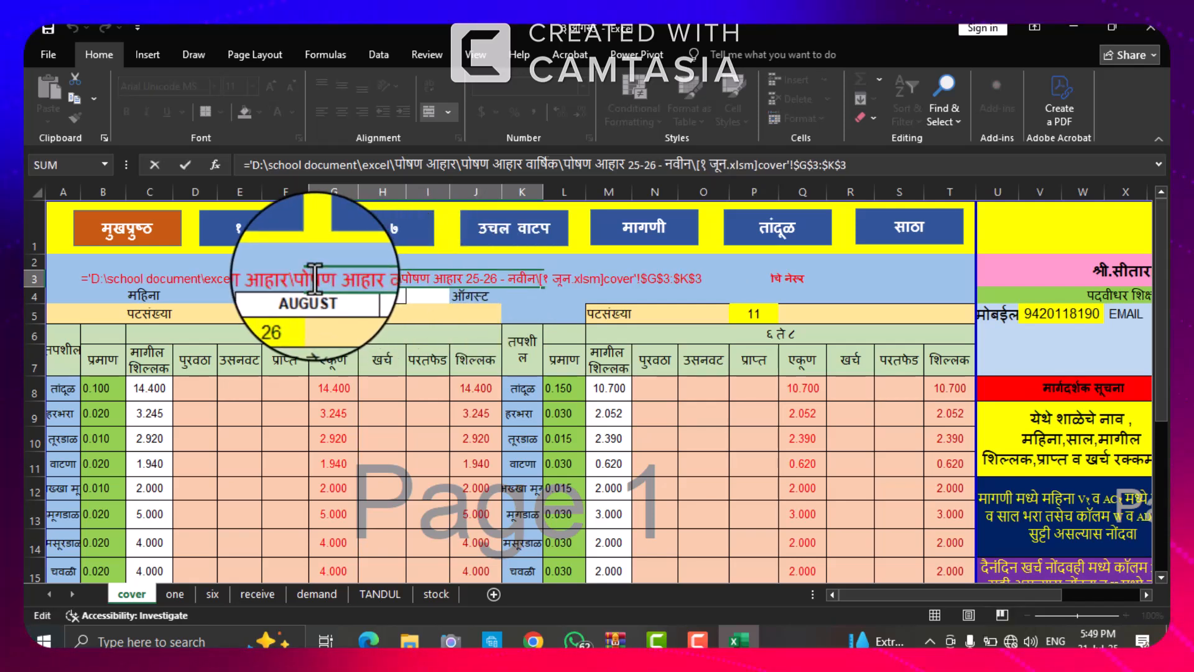
key(Return)
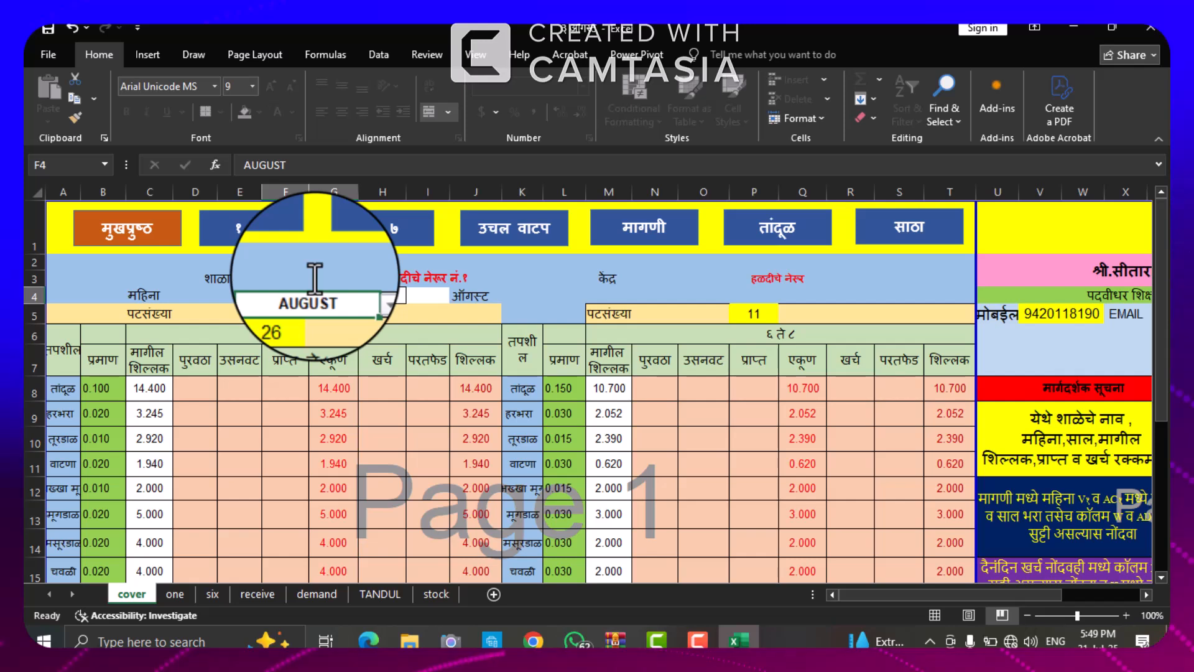
click(447, 279)
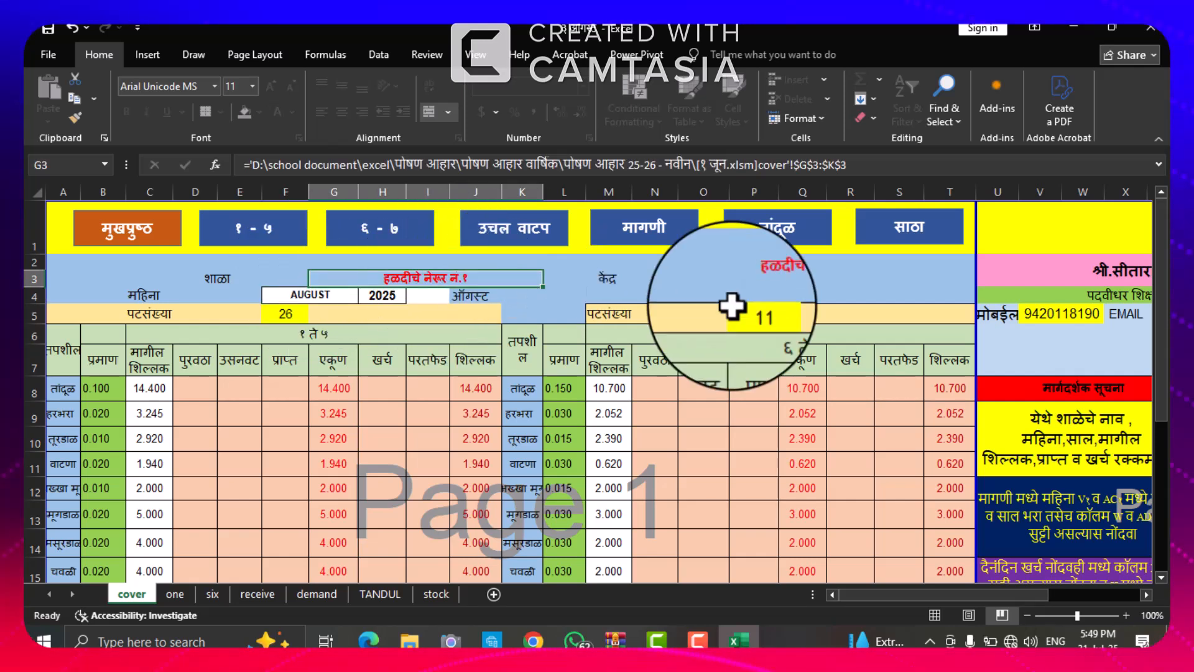
click(768, 278)
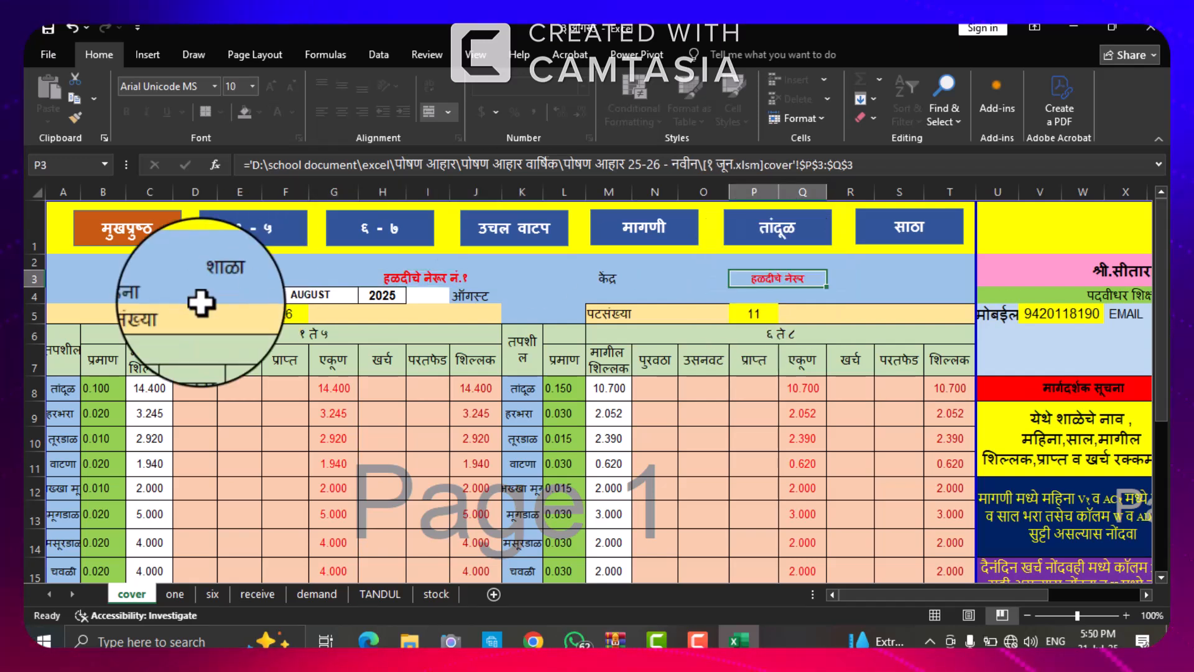
Choose AUGUST as the month and 2025 as the year on the cover sheet
click(314, 290)
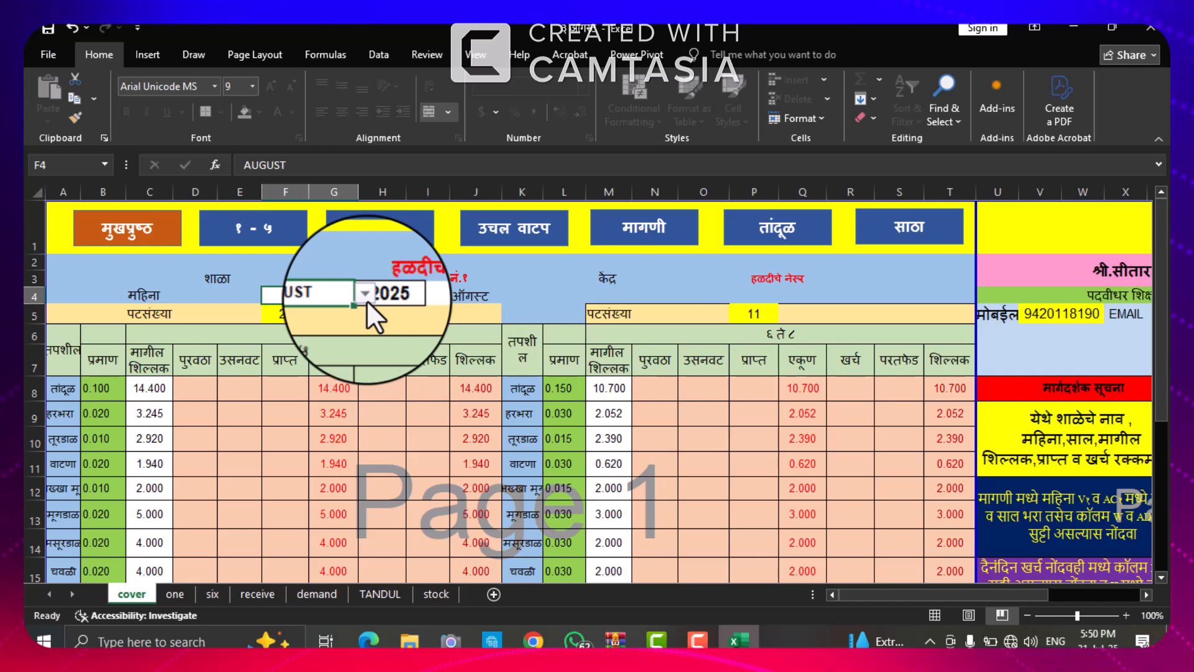
click(364, 296)
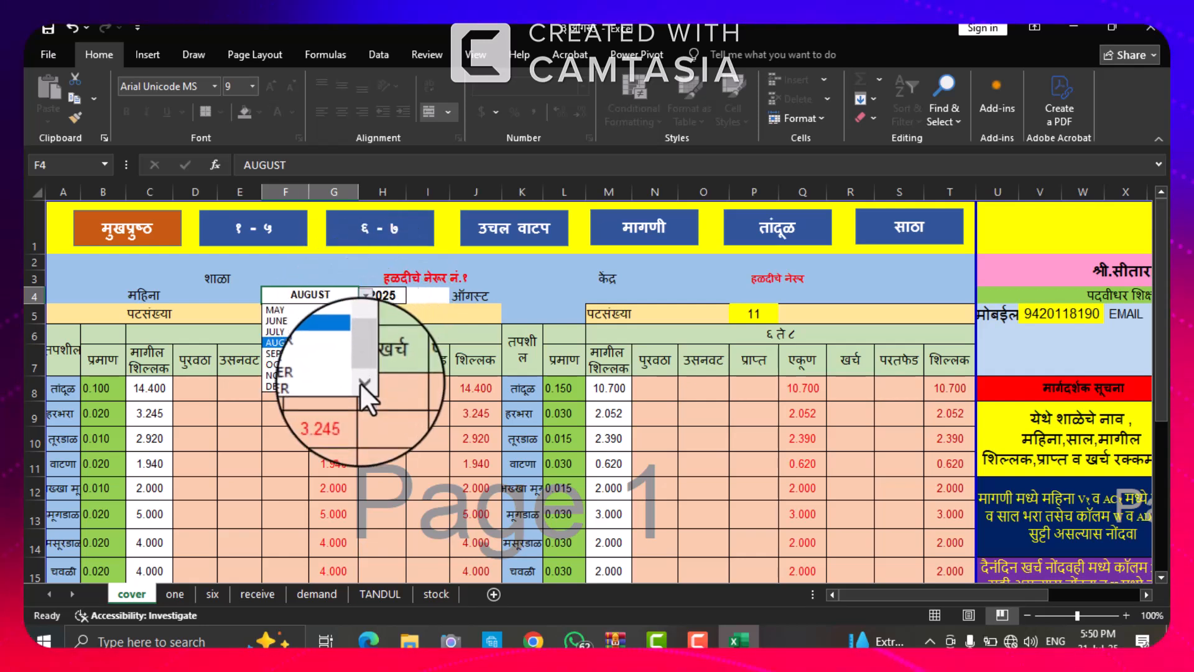
click(363, 311)
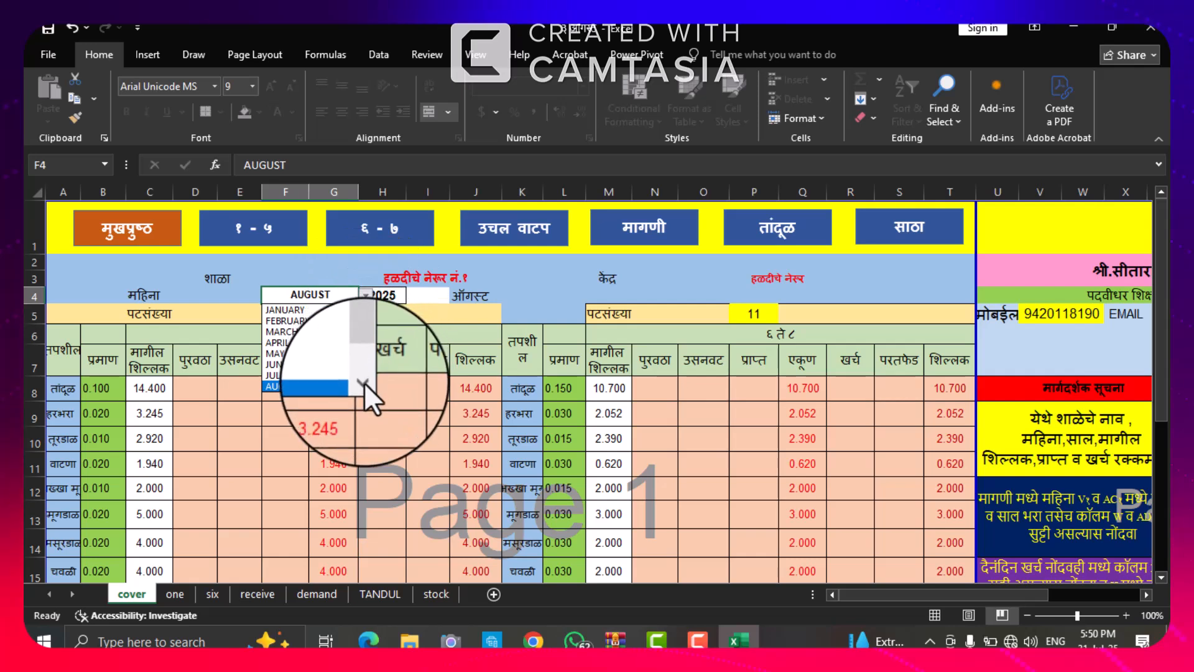
click(363, 382)
double_click(364, 382)
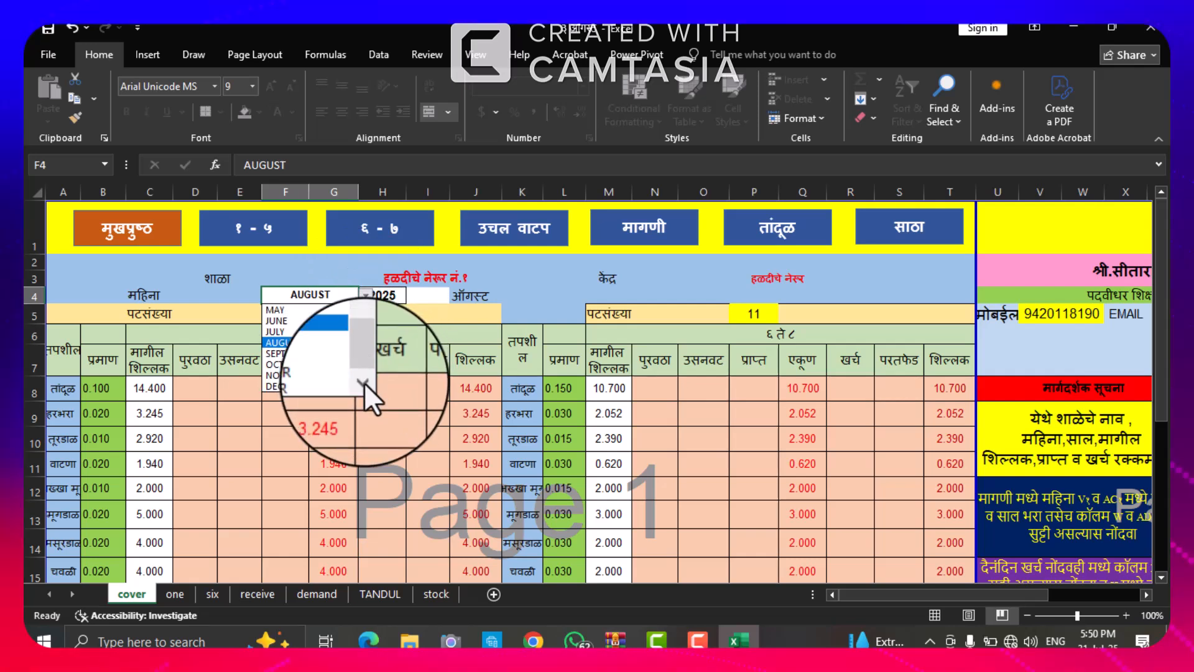
click(316, 341)
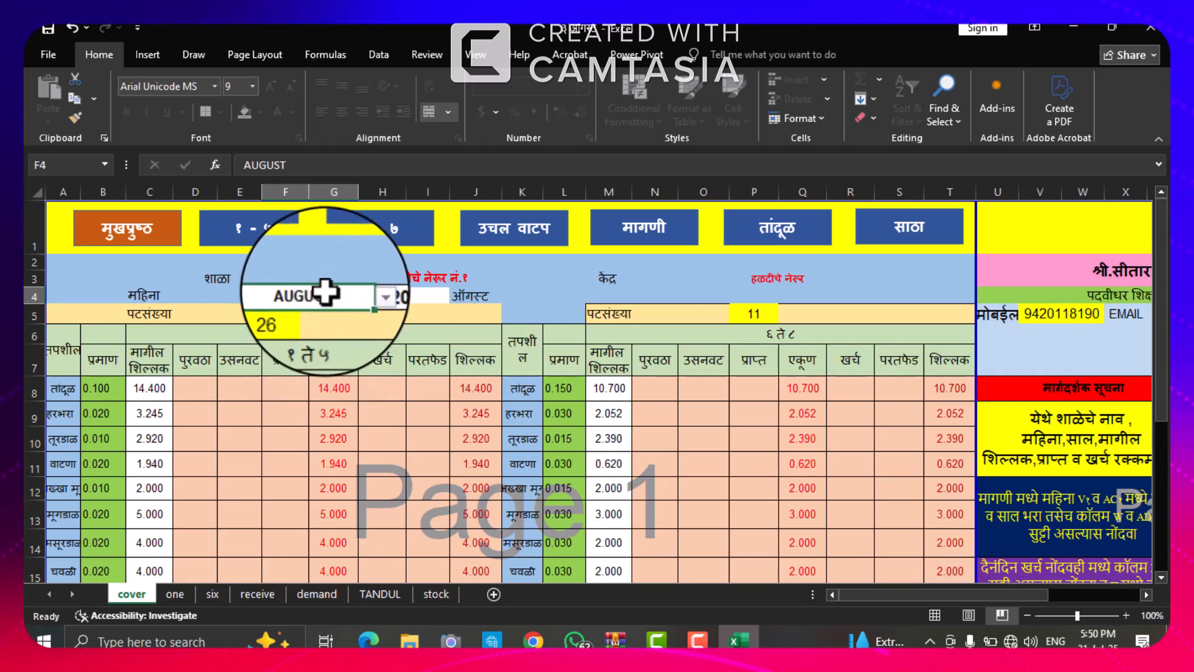
click(399, 295)
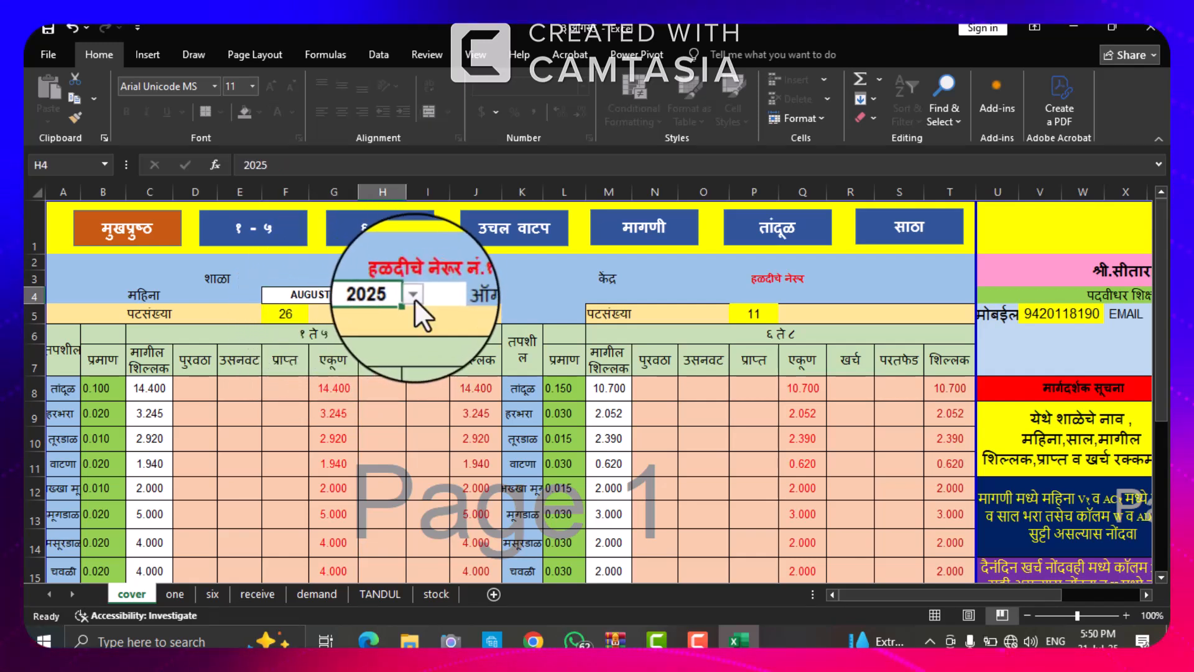
click(411, 294)
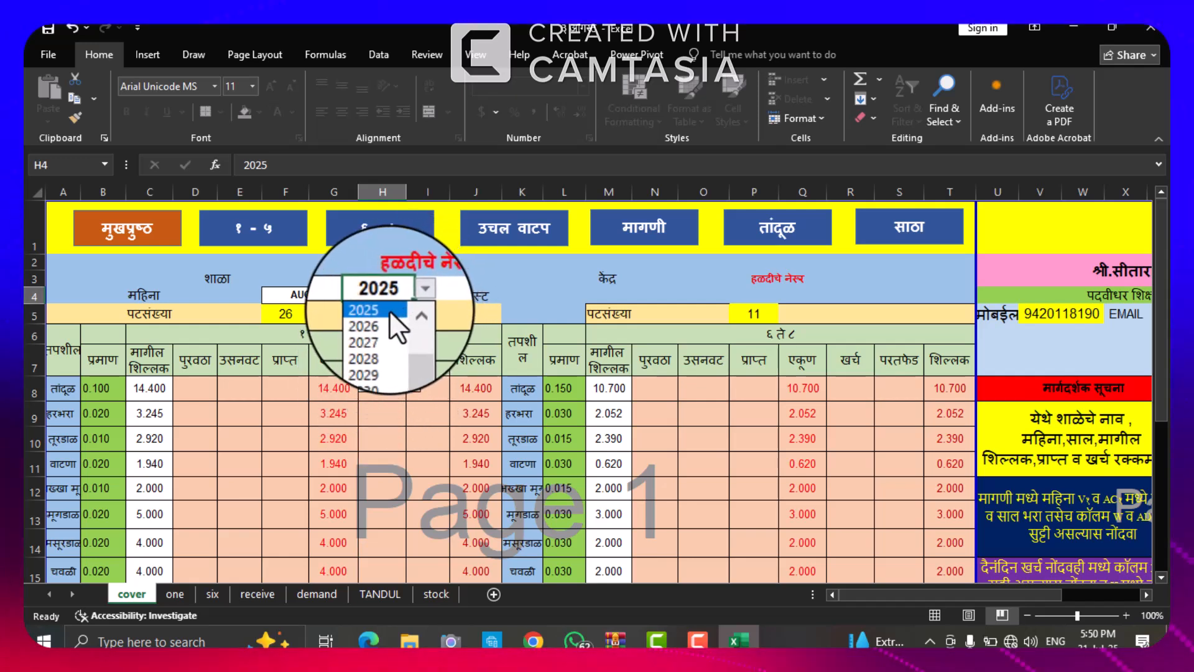
click(389, 309)
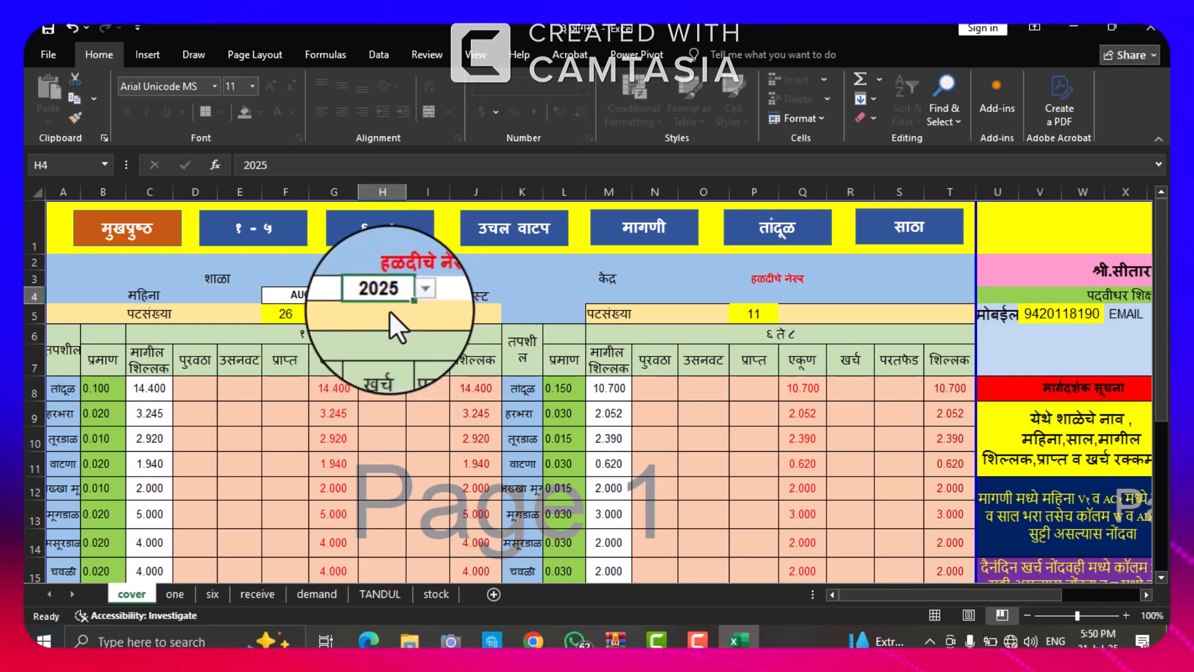
Examine the enrolment cells and the १ ते ५ and ६ ते ८ stock tables on the cover sheet, down to the खर्च row
click(281, 317)
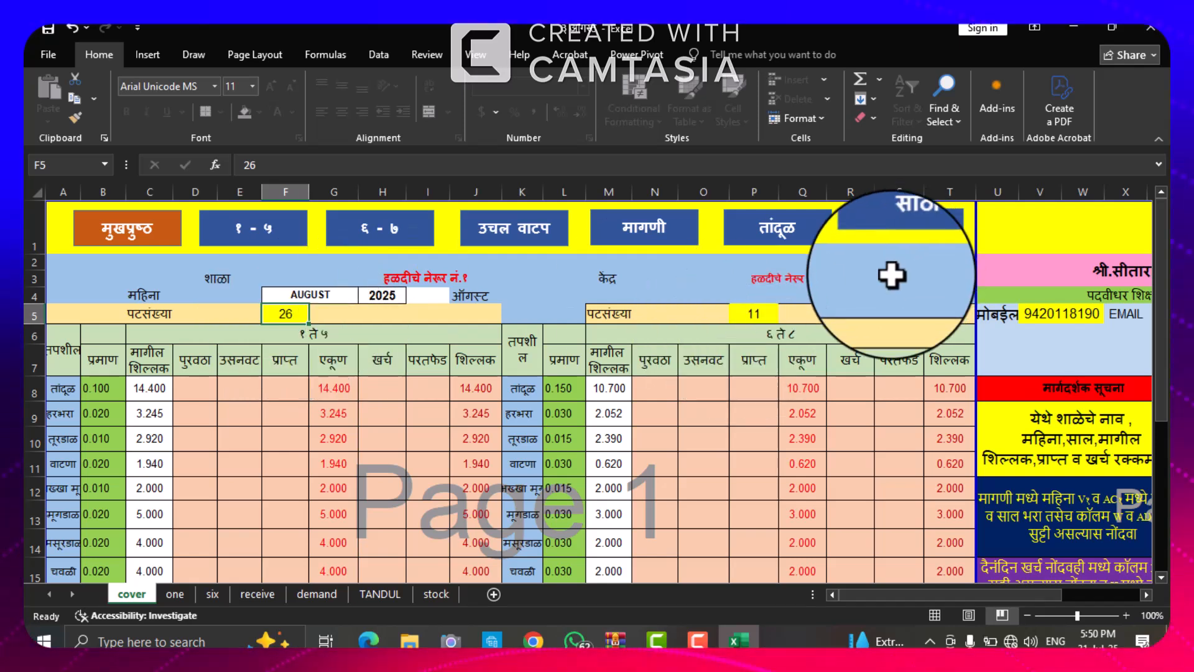
click(753, 318)
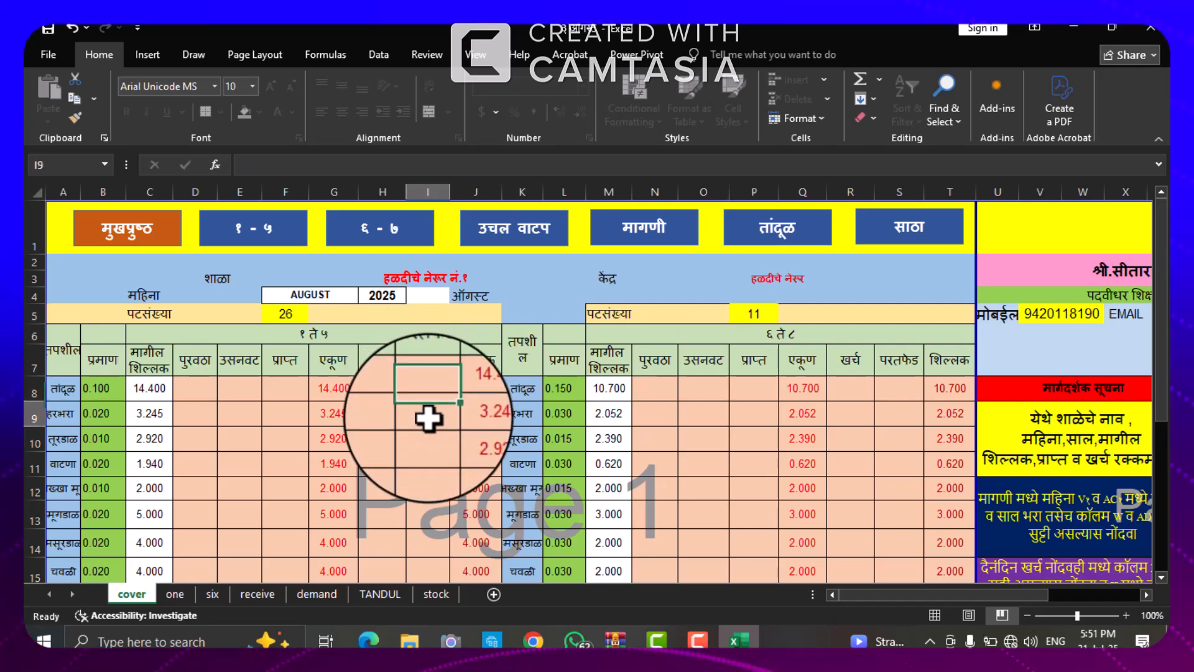
click(427, 460)
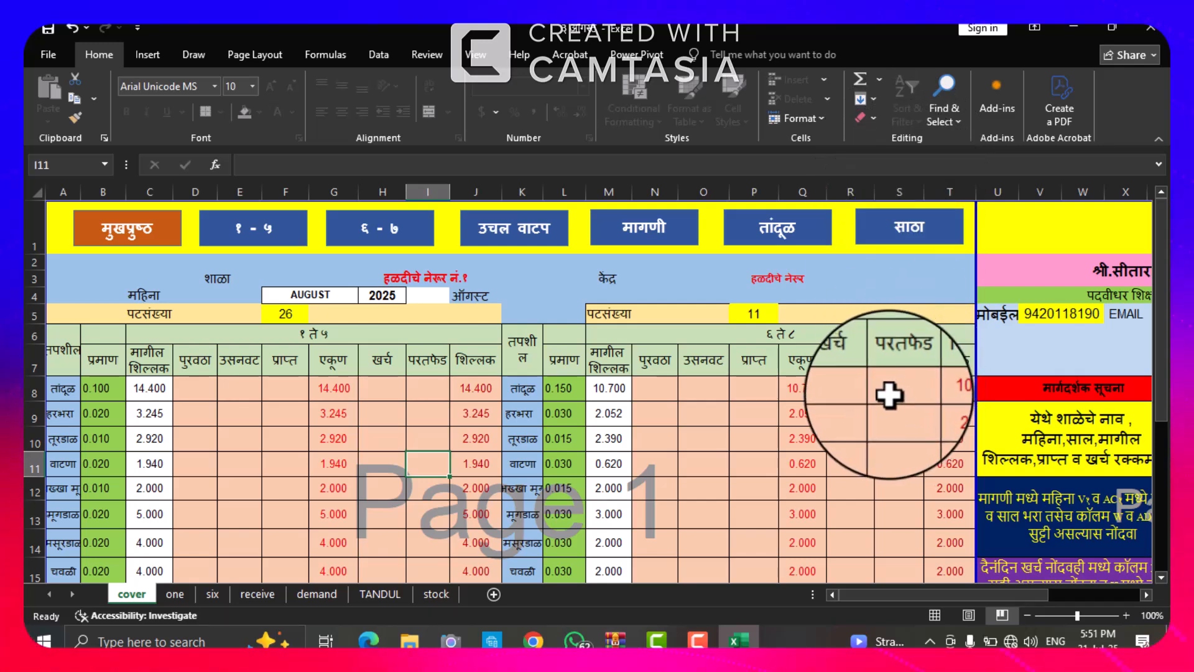
click(893, 443)
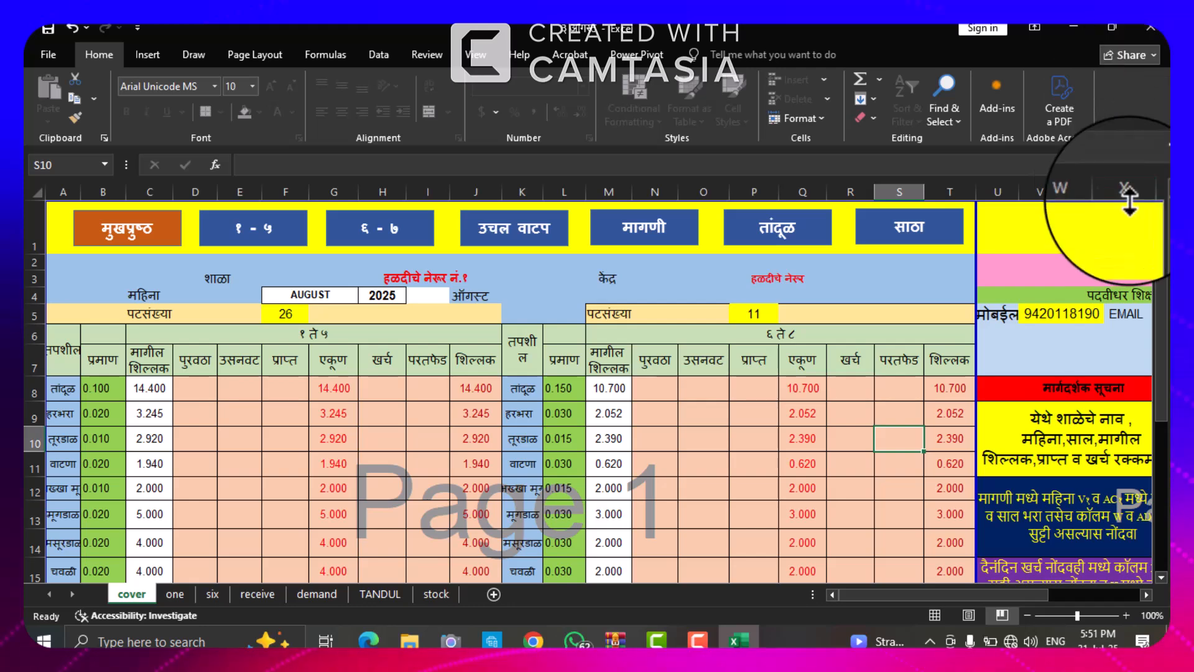
drag(1159, 269, 1164, 457)
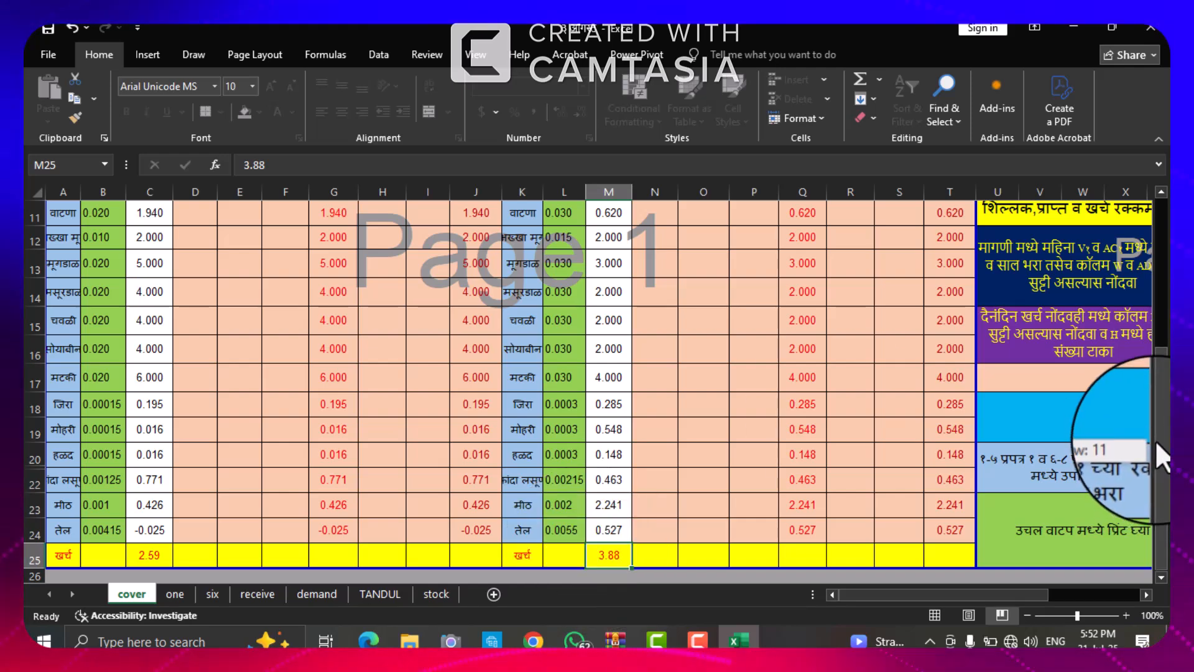
scroll(1150, 423, up, 1)
scroll(1146, 380, up, 1)
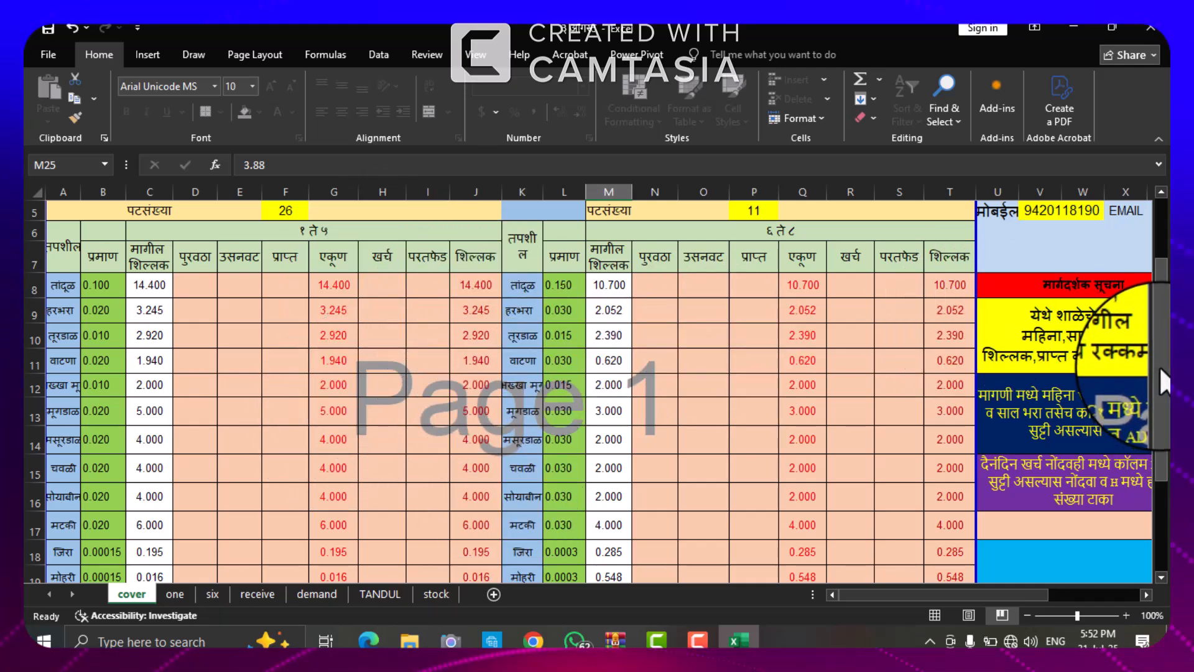
drag(1159, 367, 1133, 238)
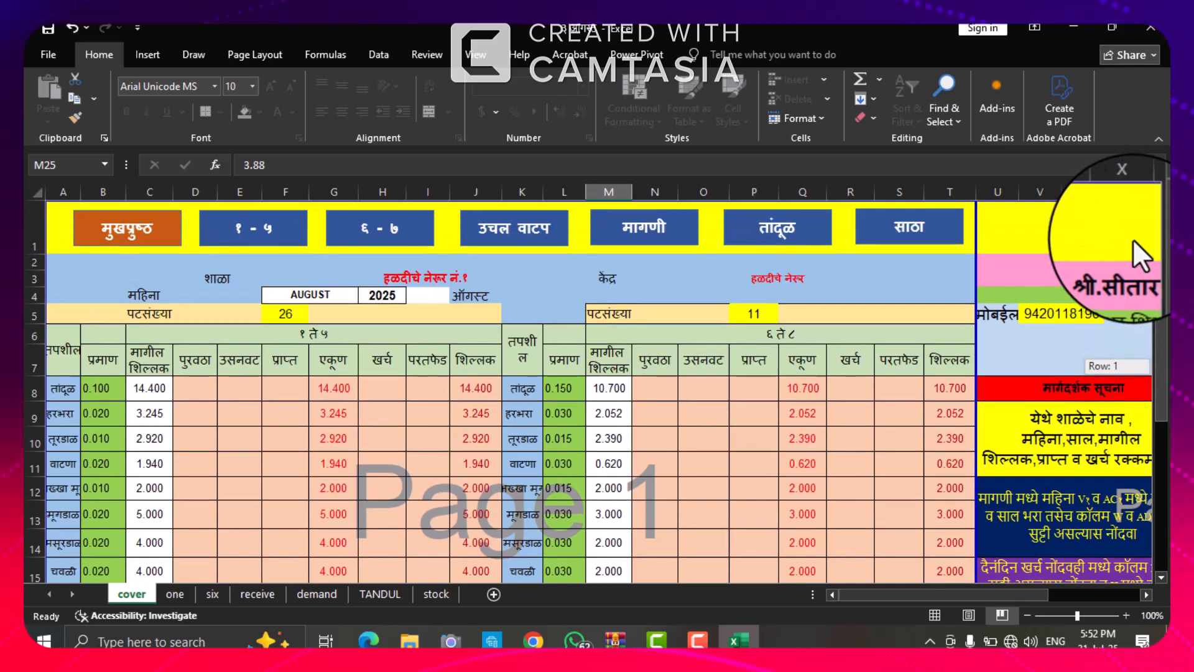
Review how the cover sheet's details carry over to the १ - ५ and ६ - ७ daily registers, finishing on the १ - ५ register
click(244, 244)
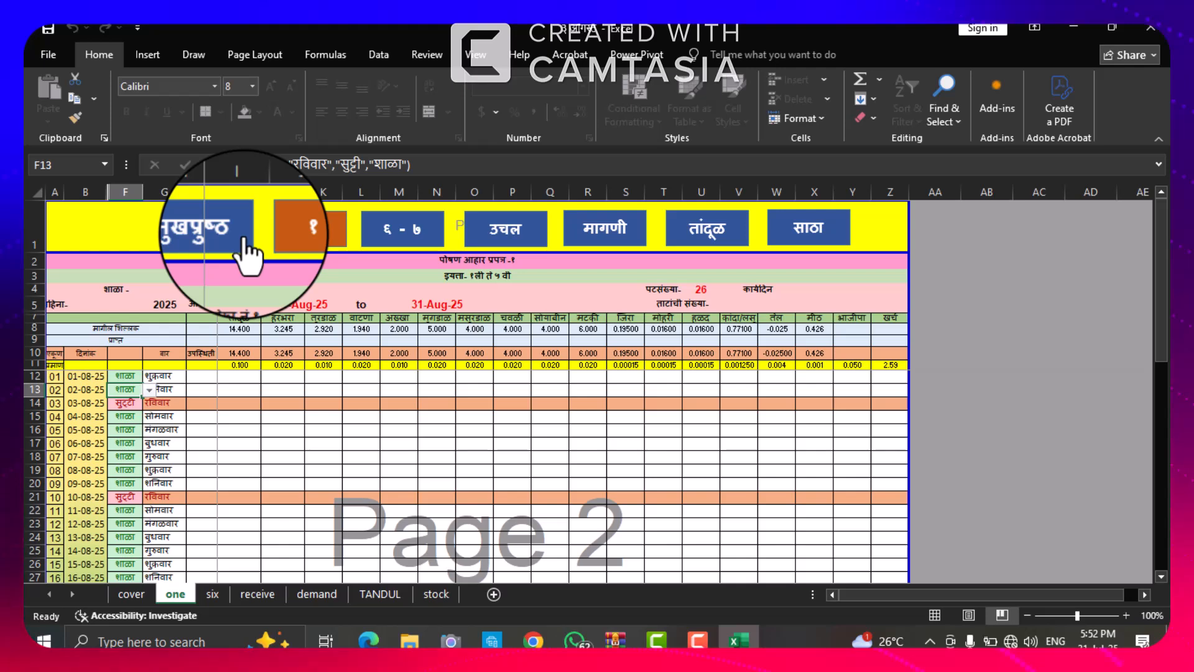
click(186, 231)
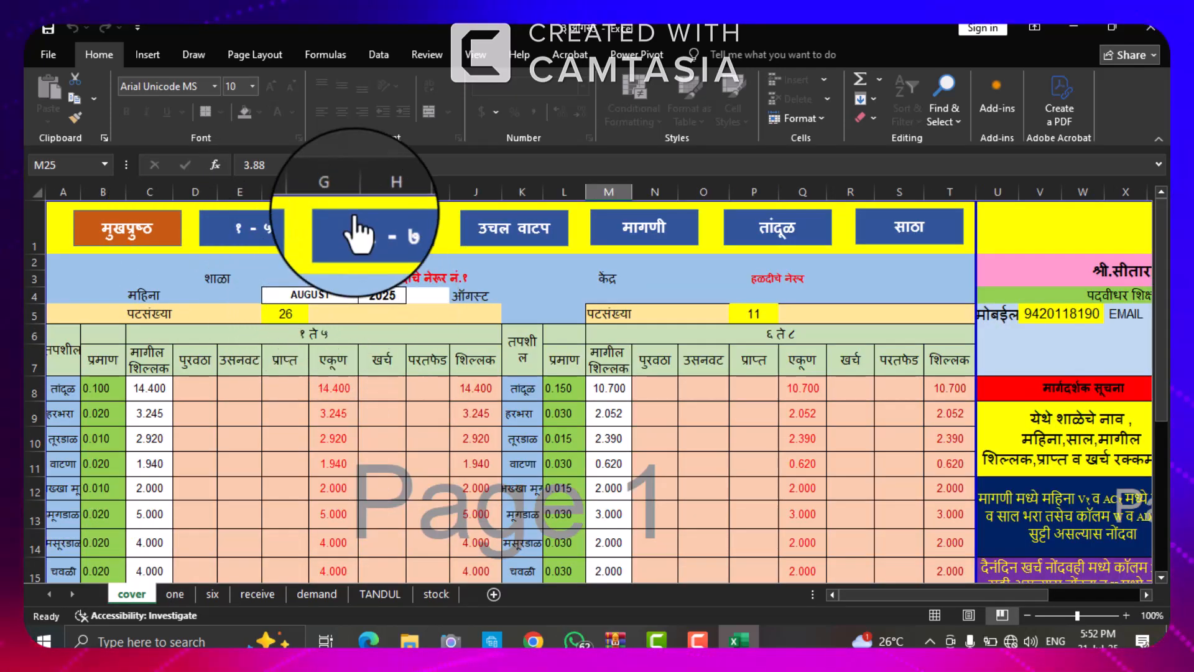
click(271, 257)
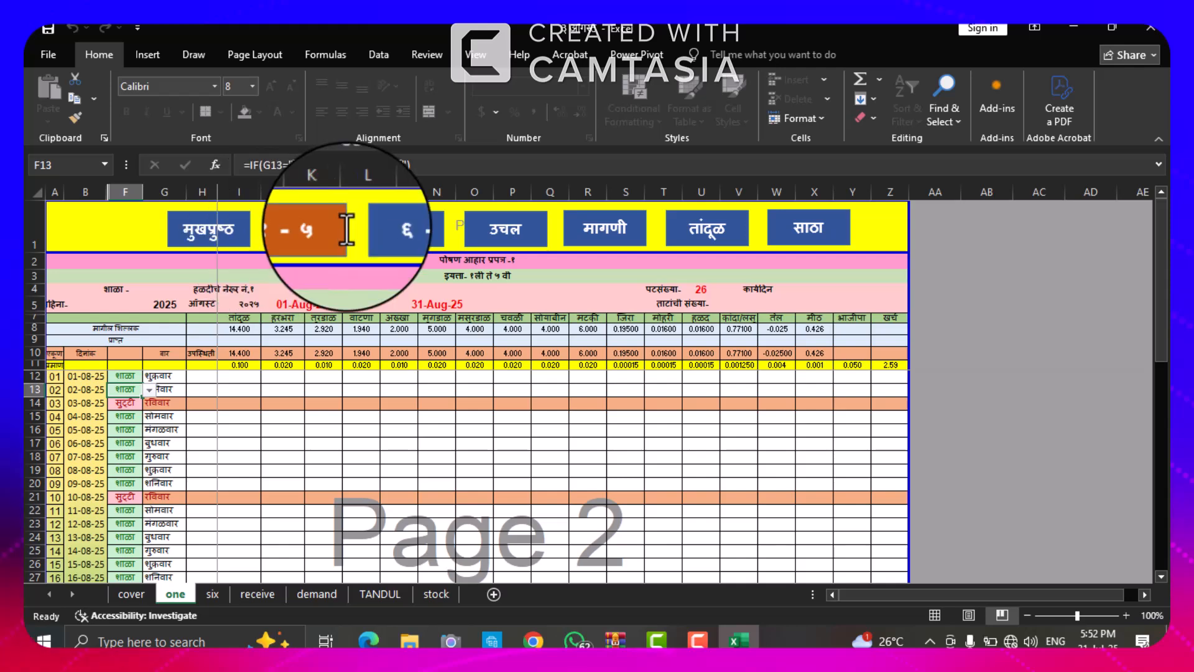
click(408, 243)
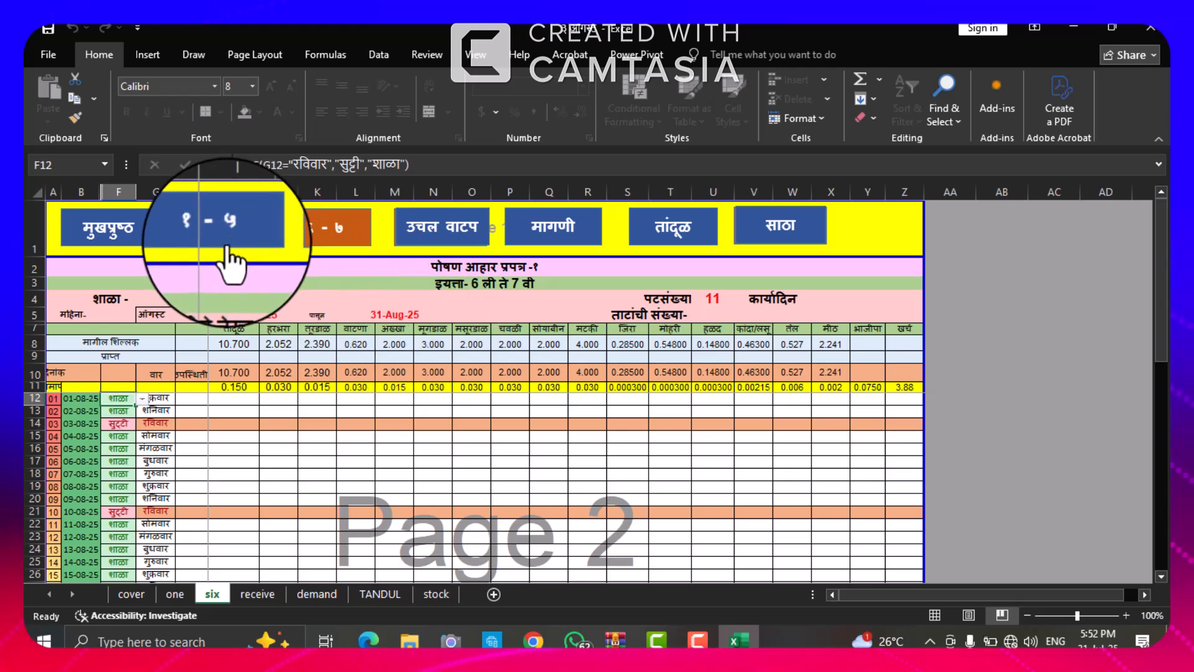
click(108, 229)
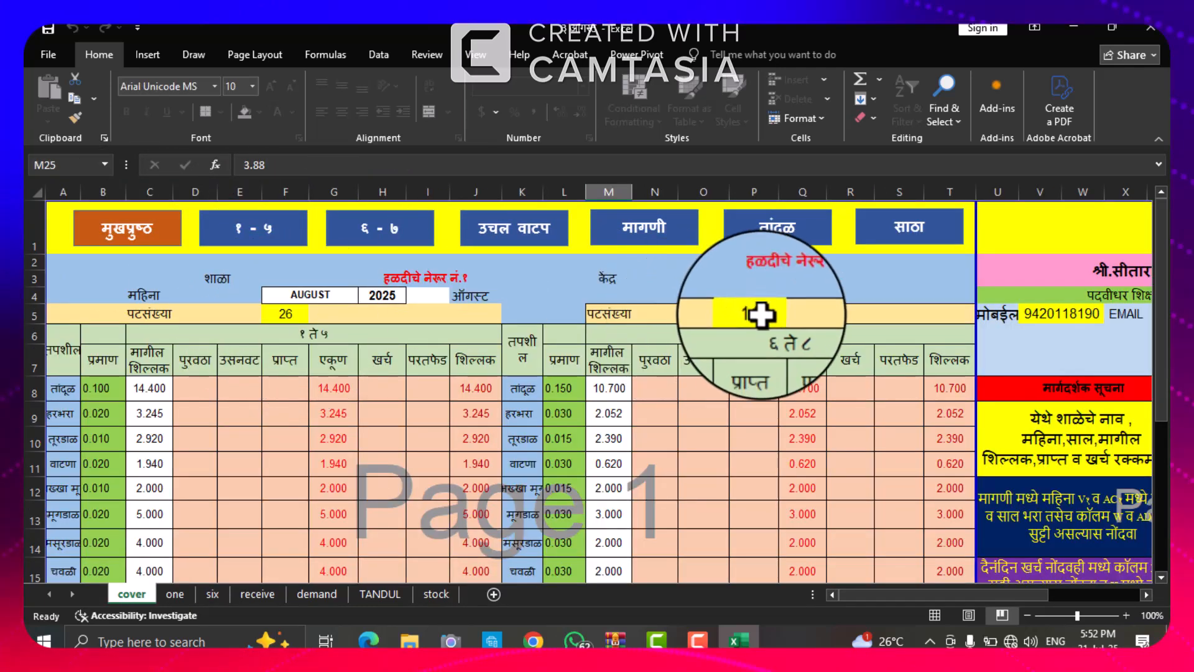
click(292, 239)
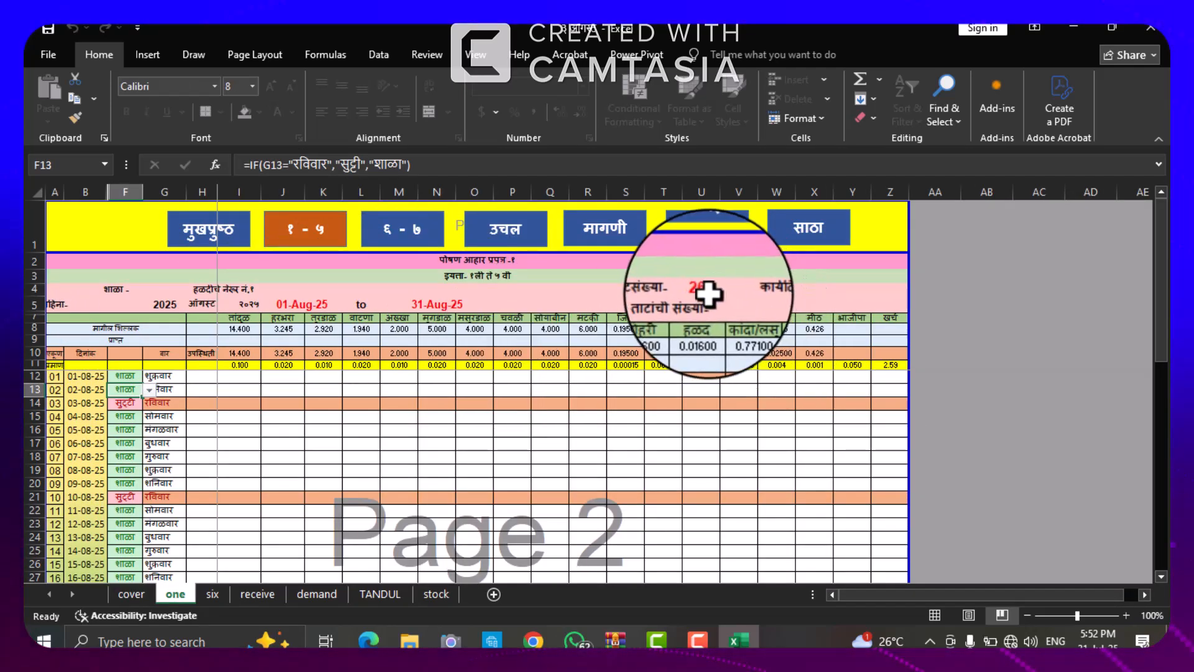
click(401, 228)
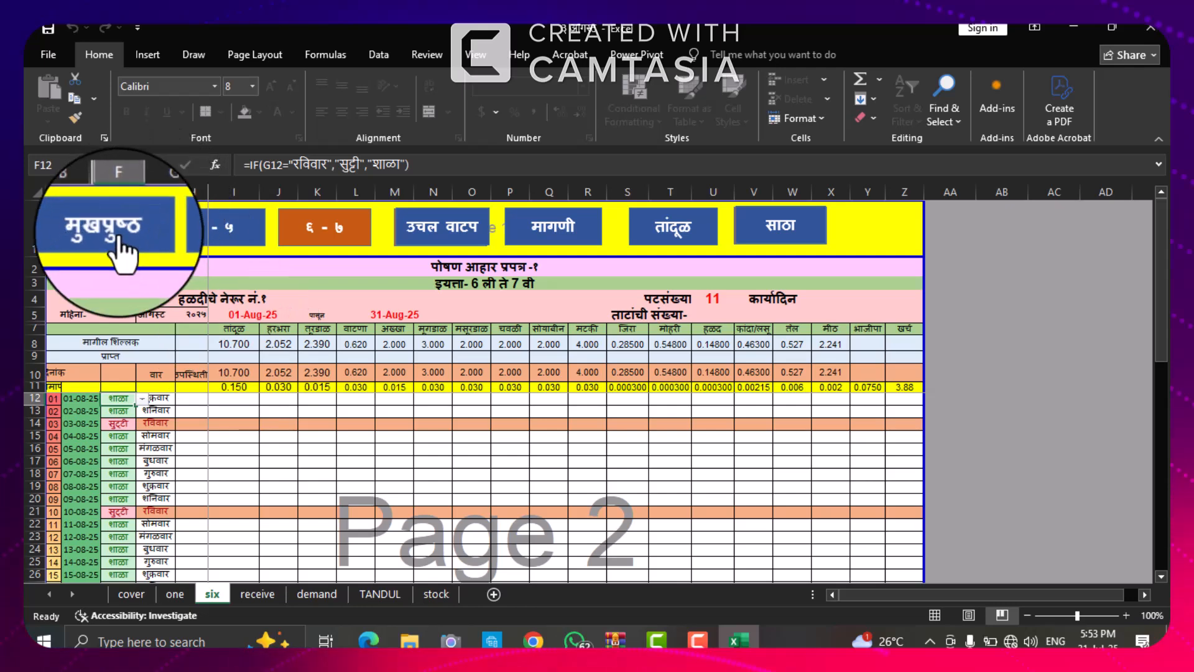
click(235, 242)
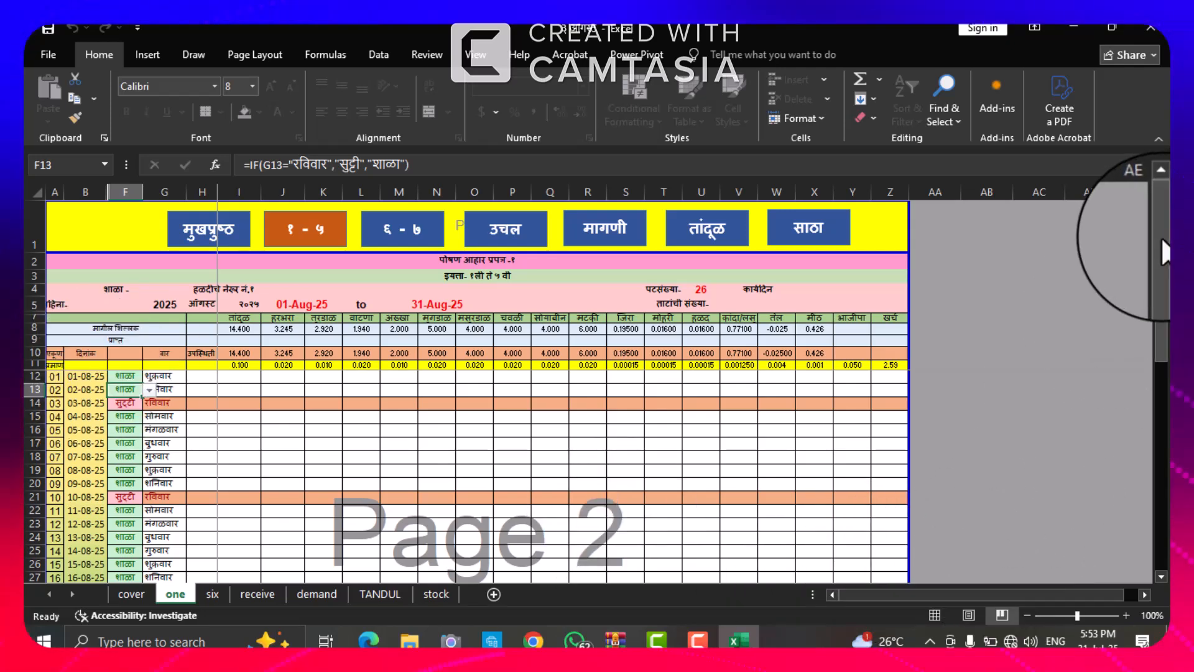
Review the August rows of the १ - ५ register and mark 15-08-25 as सुट्टी
drag(1164, 252, 1144, 458)
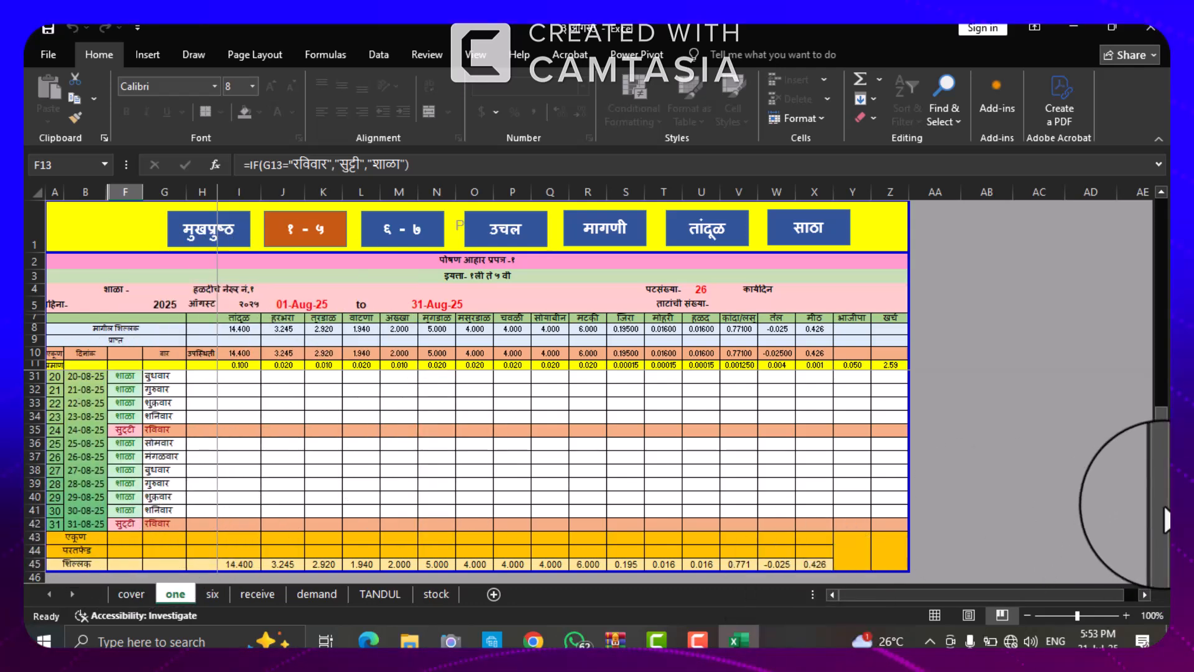
drag(1160, 503, 1114, 192)
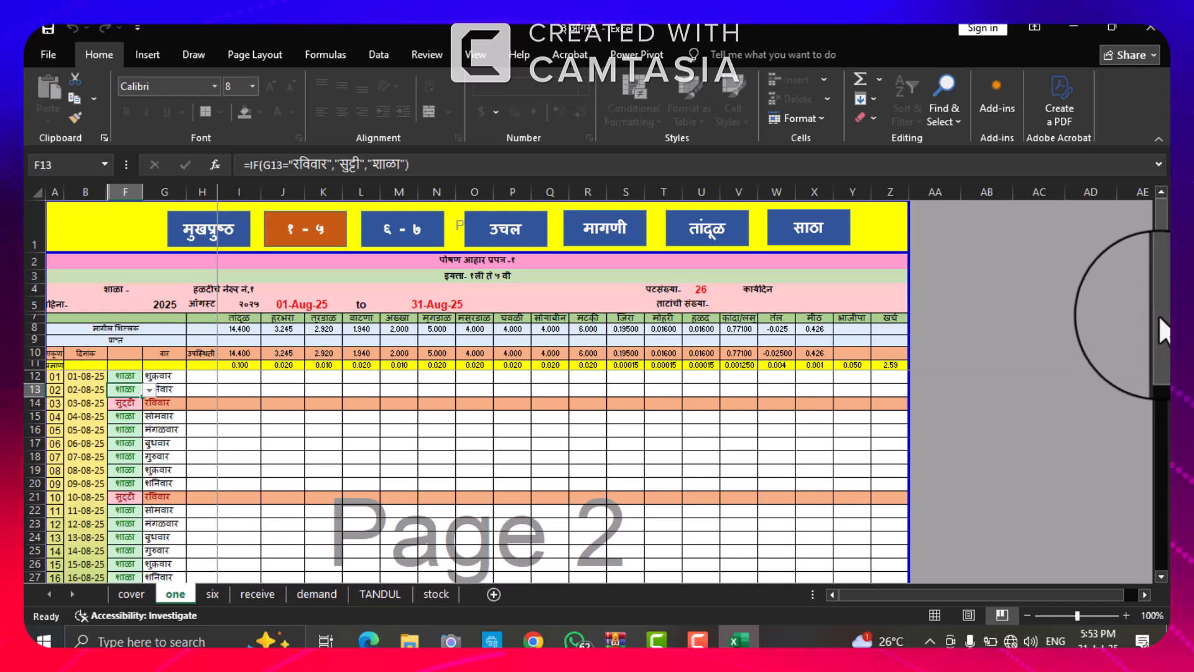
drag(1159, 308, 1139, 279)
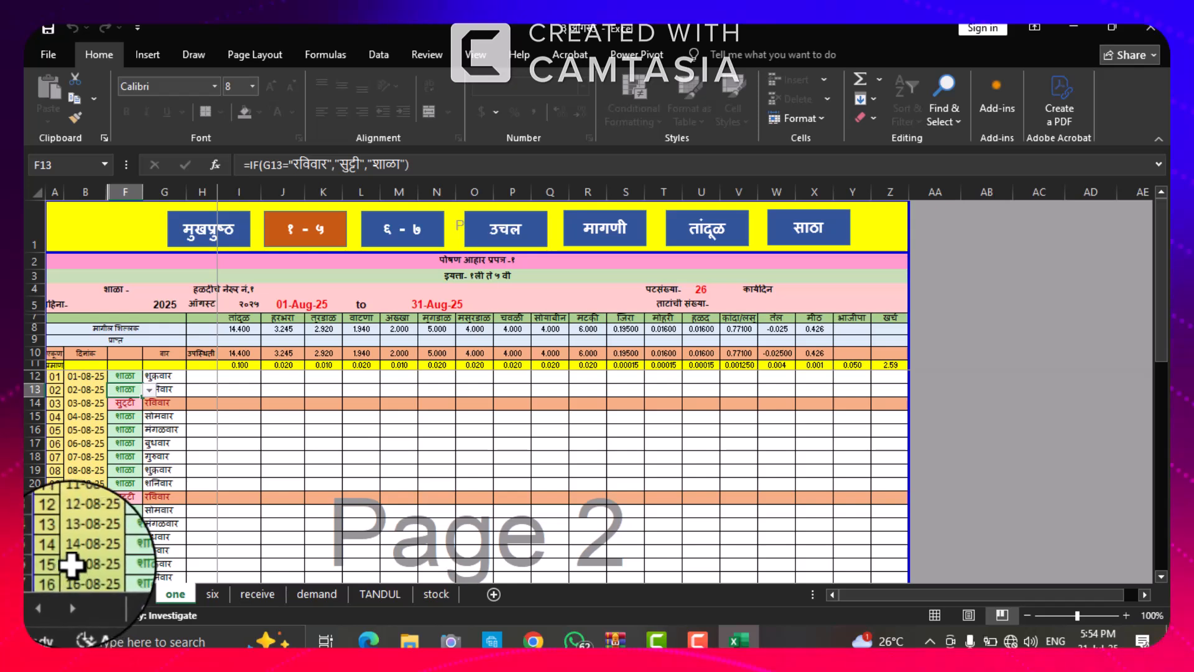
click(122, 564)
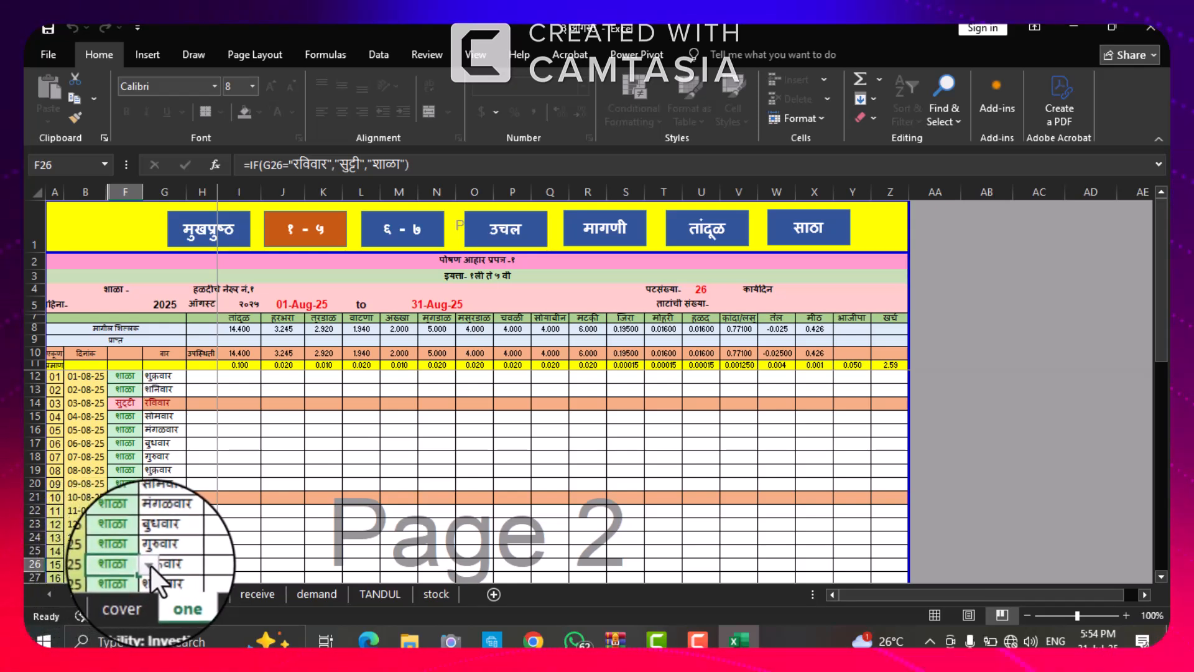
click(149, 564)
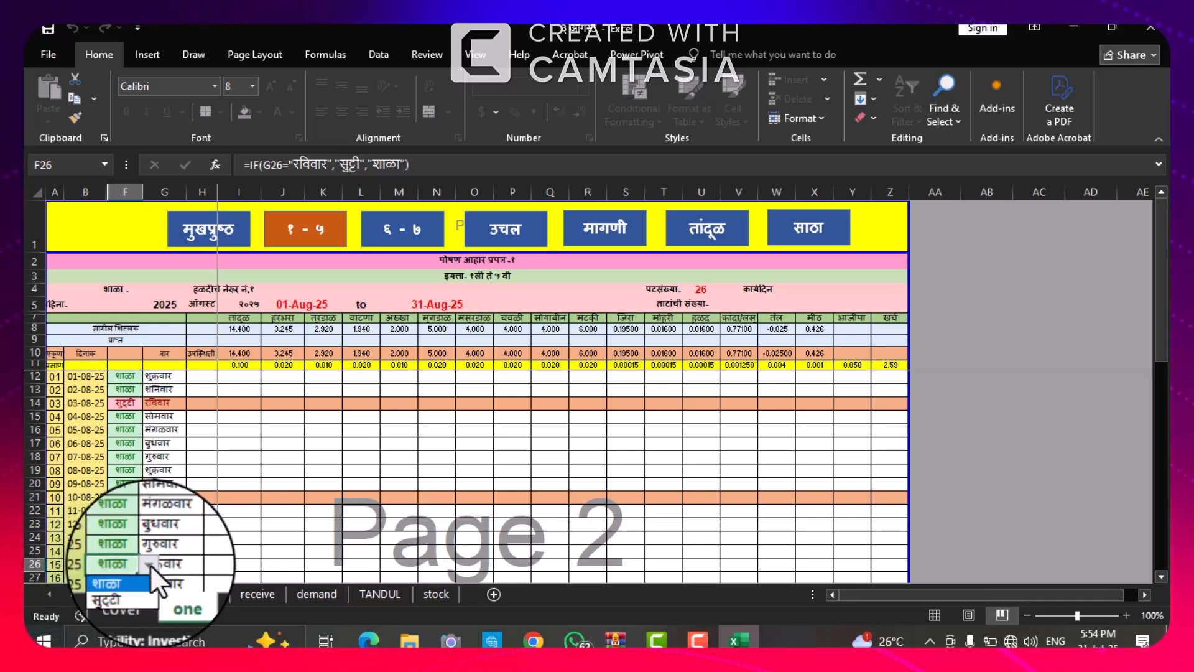
click(124, 587)
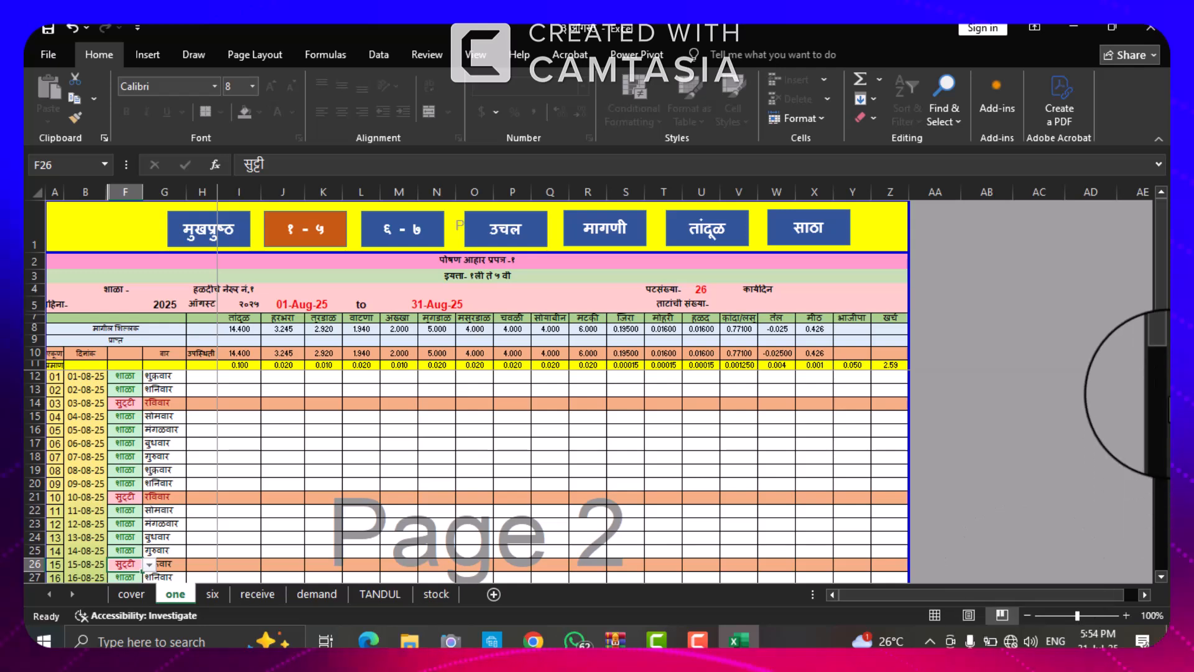
Mark 21-08-25 as सुट्टी in the १ - ५ register
drag(1156, 316, 1132, 460)
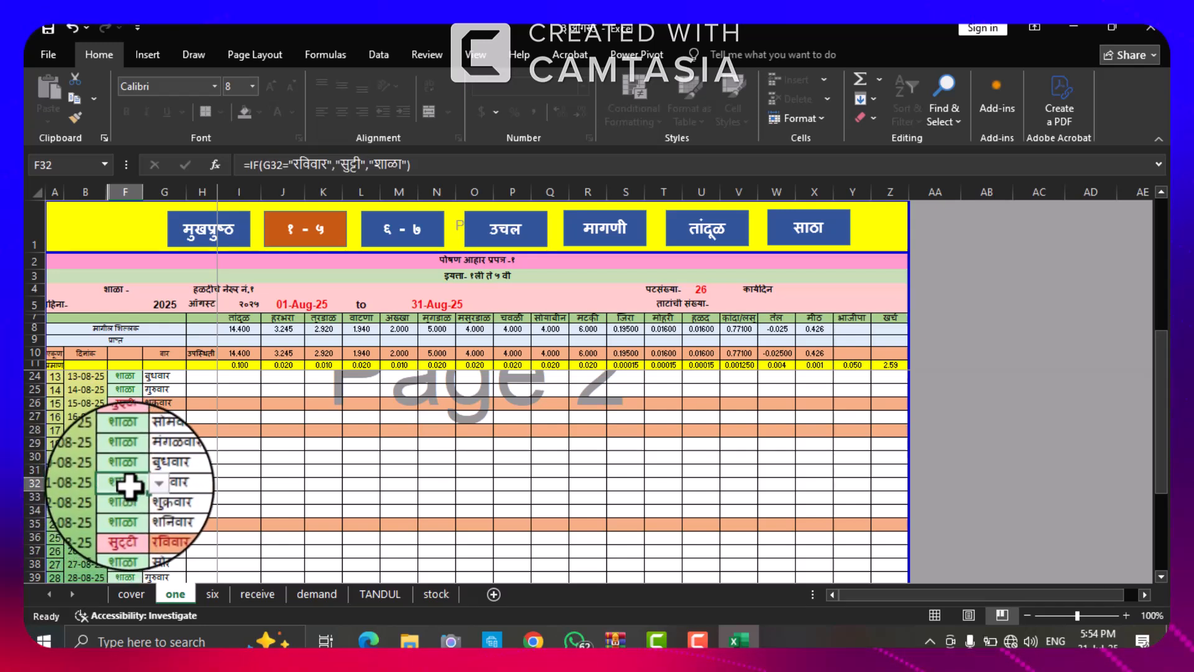
click(148, 485)
click(132, 502)
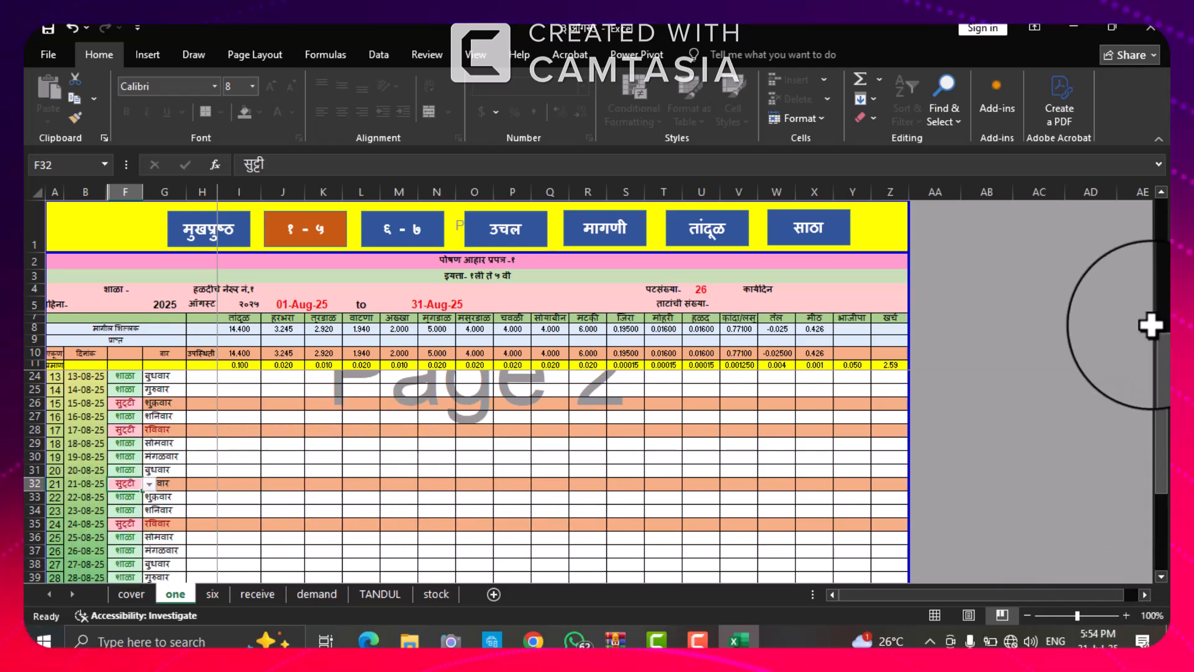
Enter an attendance (उपस्थिती) of 25 for 01-08-25 and 02-08-25 in the १ - ५ register
drag(1157, 353, 1149, 193)
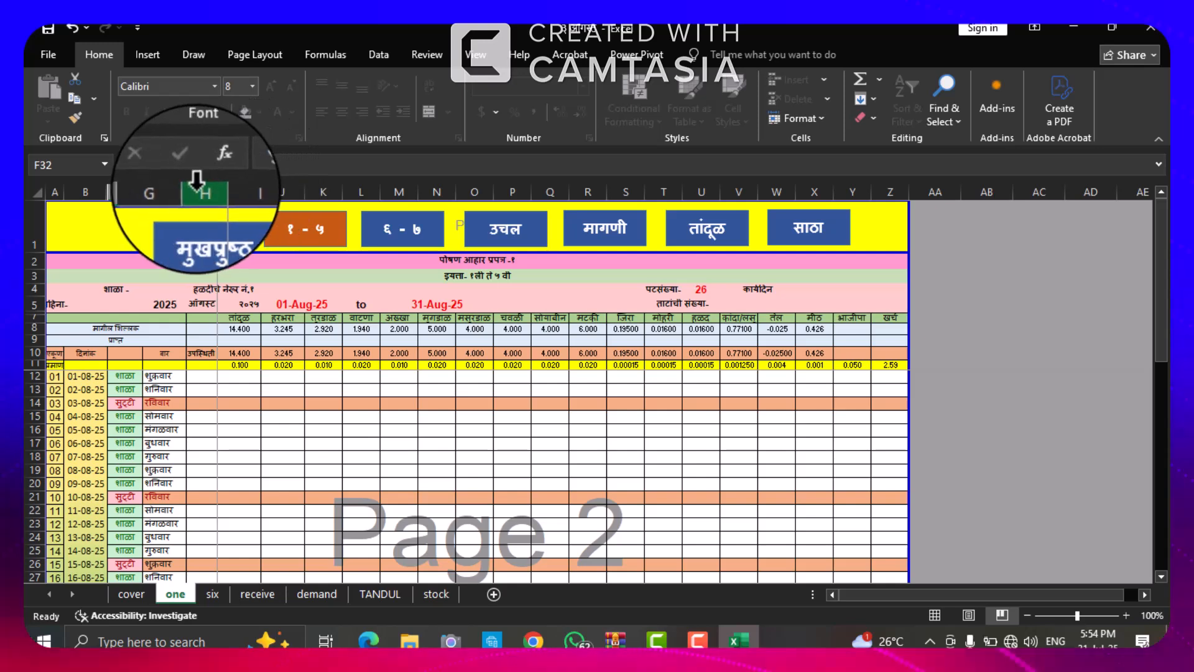
click(203, 380)
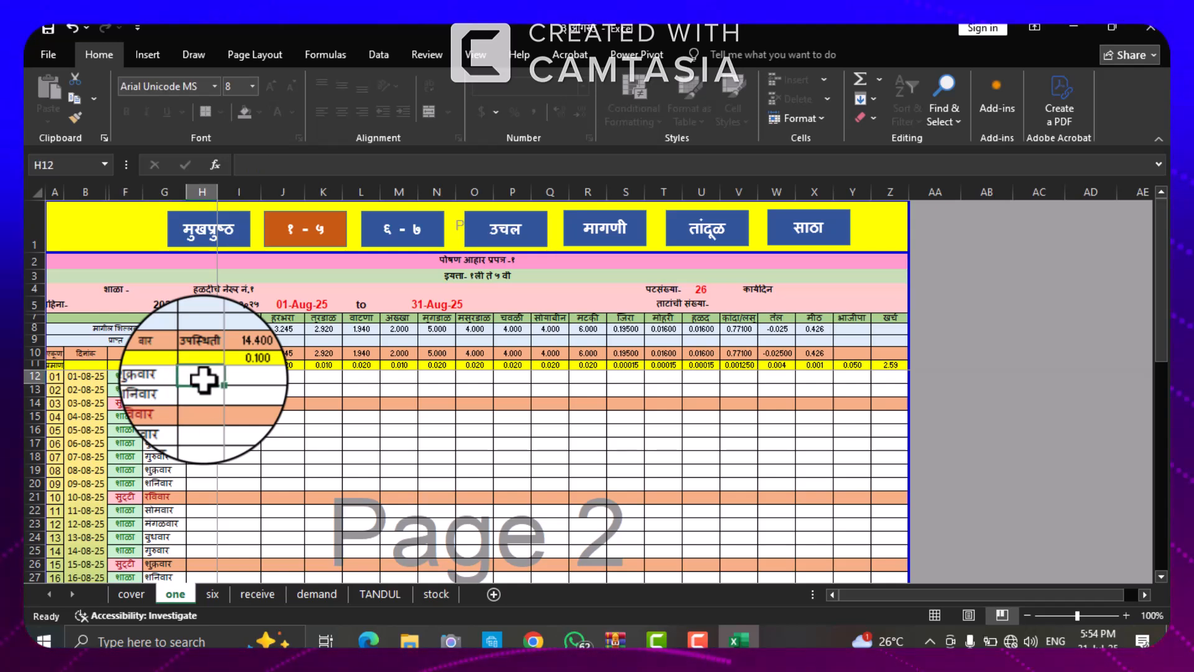
text(2)
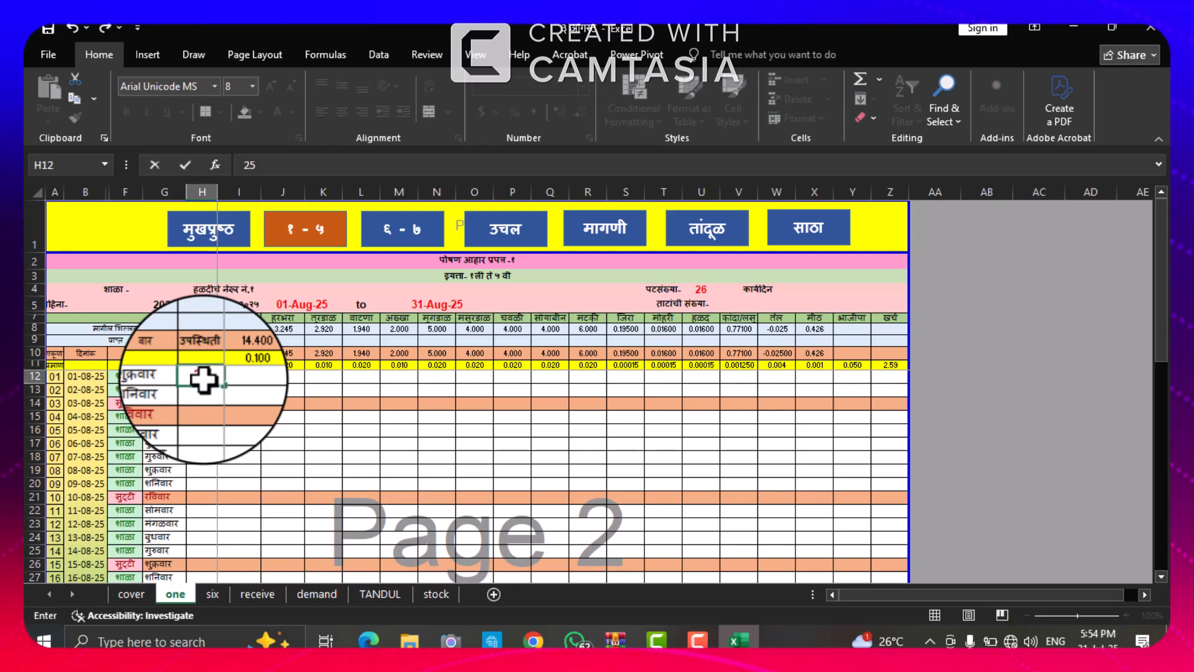
text(5)
key(Return)
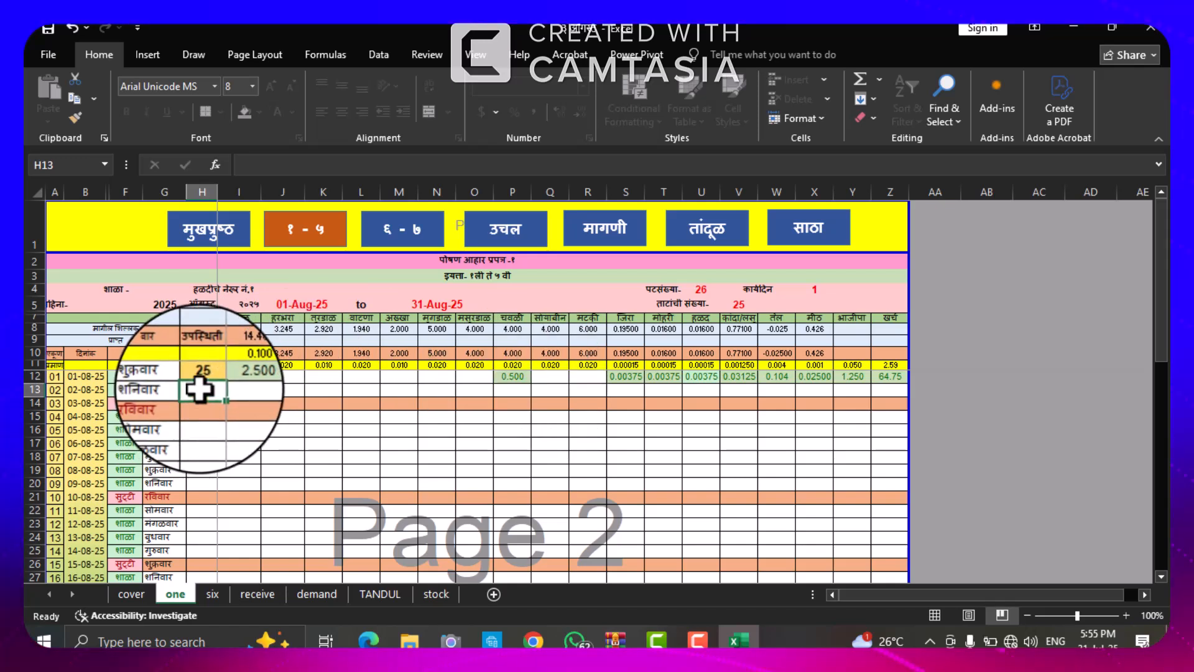
text(25)
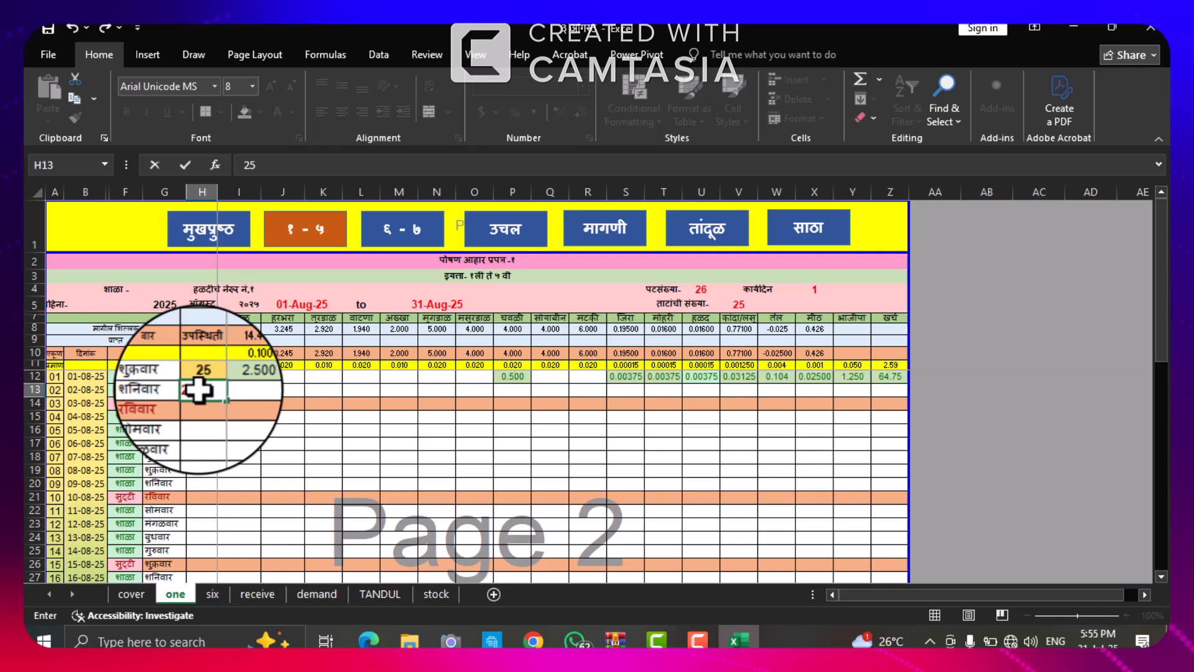
key(Return)
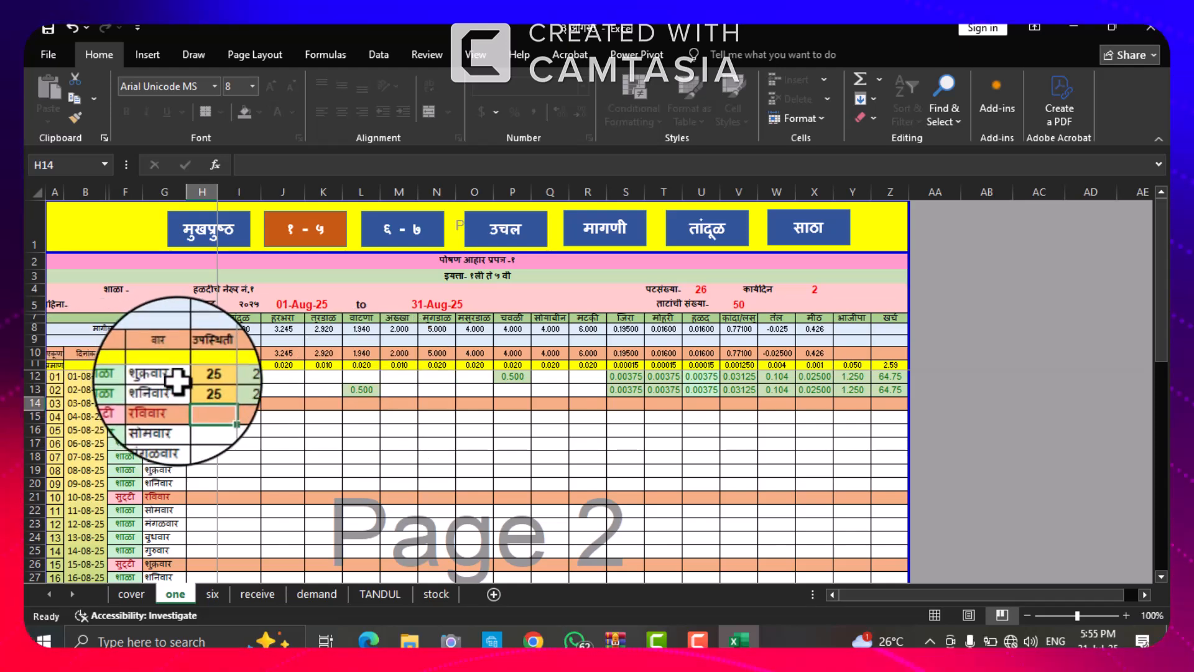
Enter an attendance of 25 for 08-08-25 and 11-08-25 in the same register
click(128, 470)
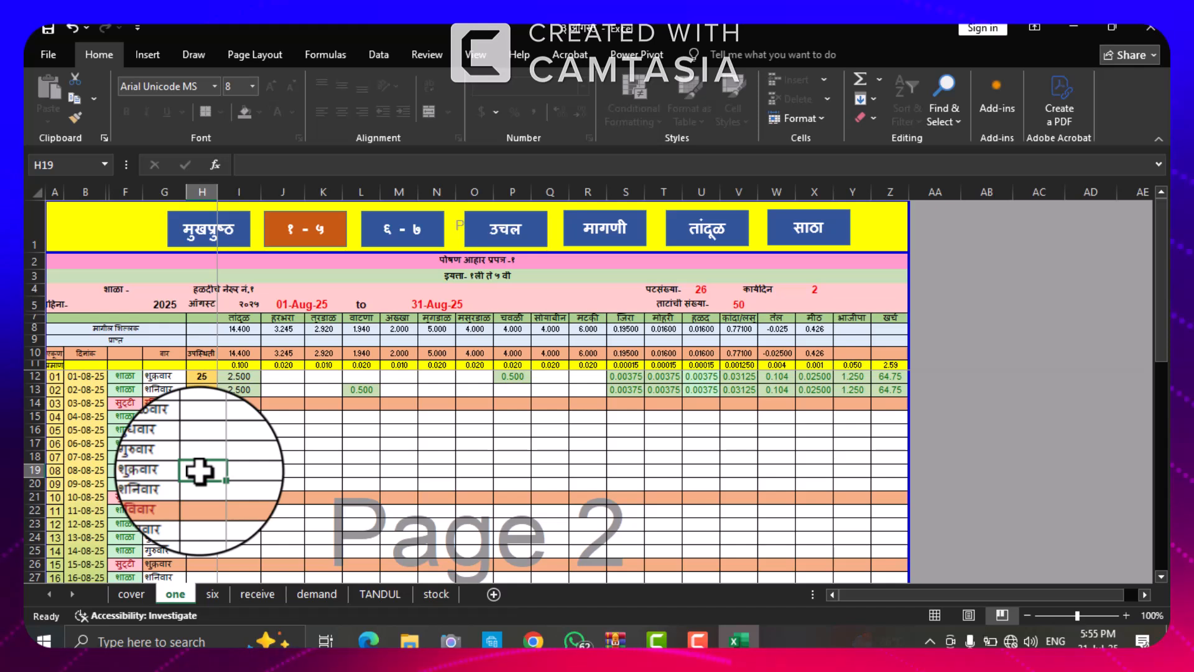
text(25)
key(ctrl+Return)
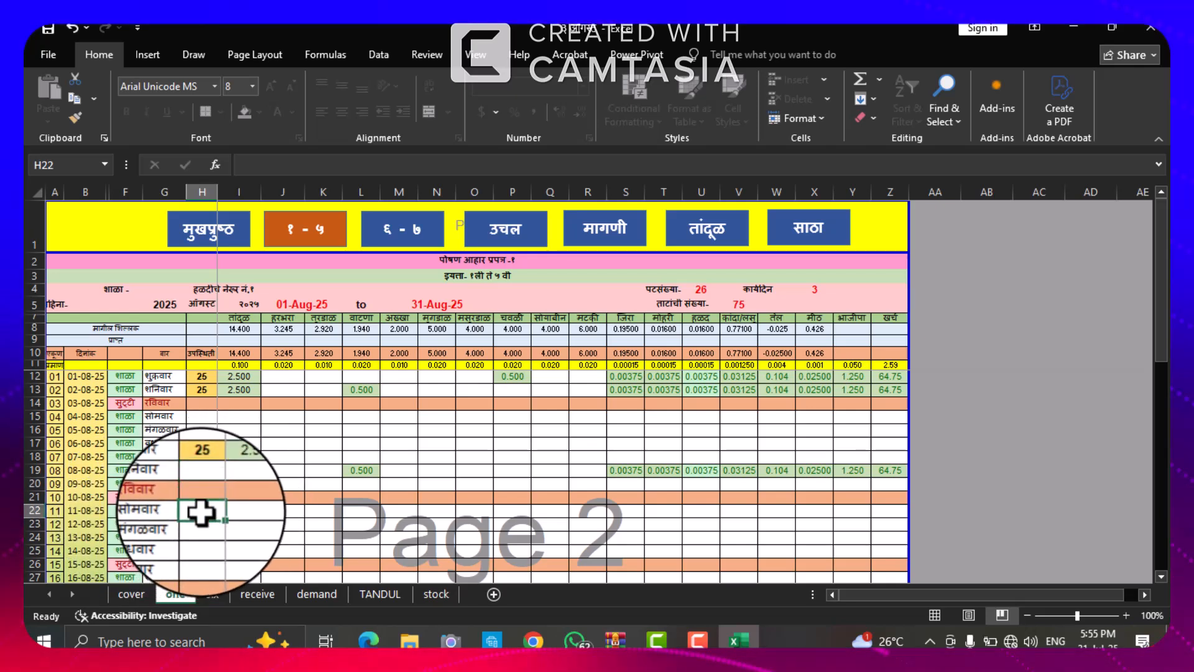
text(2)
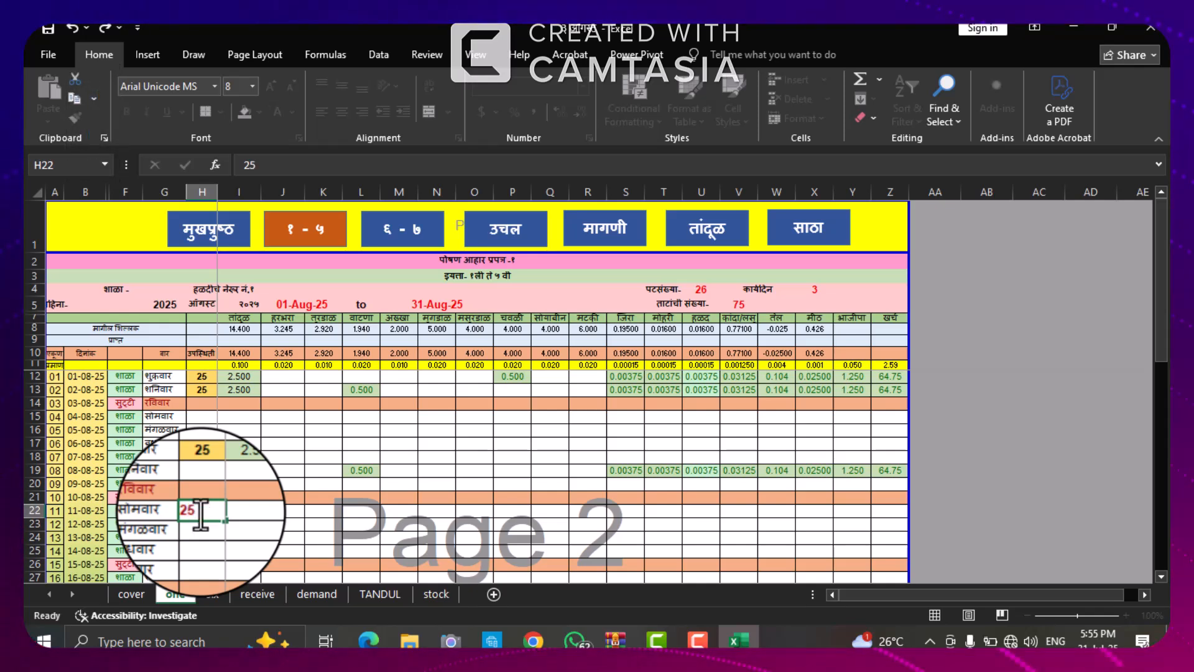
text(5)
key(Return)
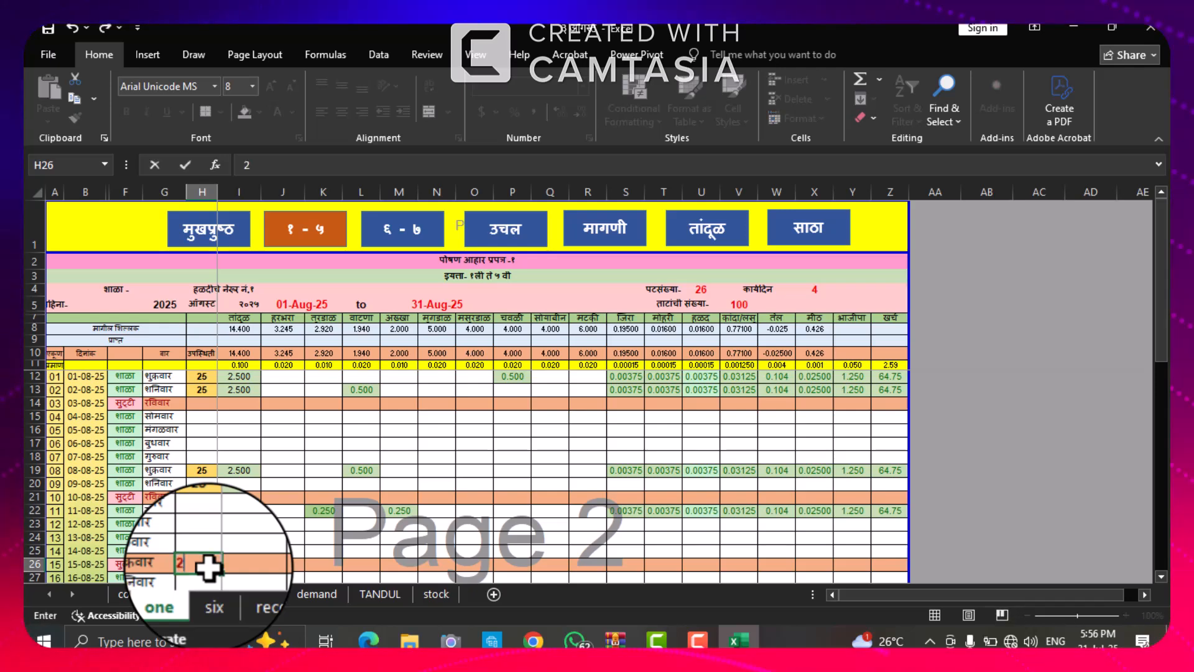
Try to enter an attendance of 25 on the holiday dates 15-08-25 and 10-08-25, dismissing each entry
key(Return)
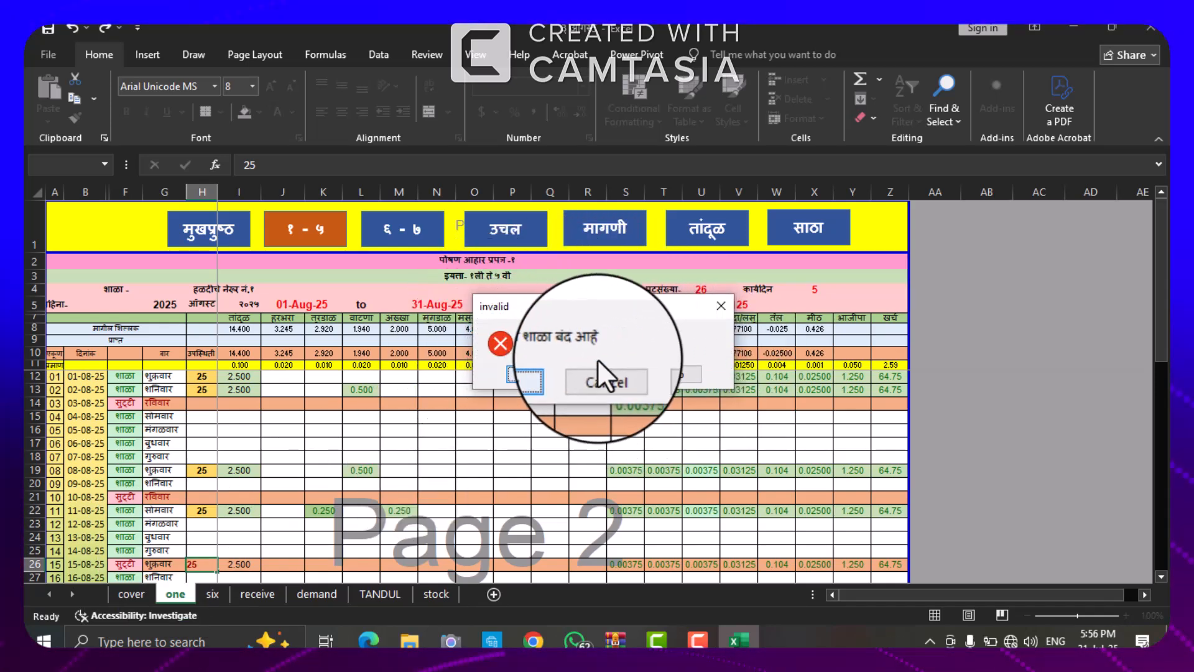
click(722, 304)
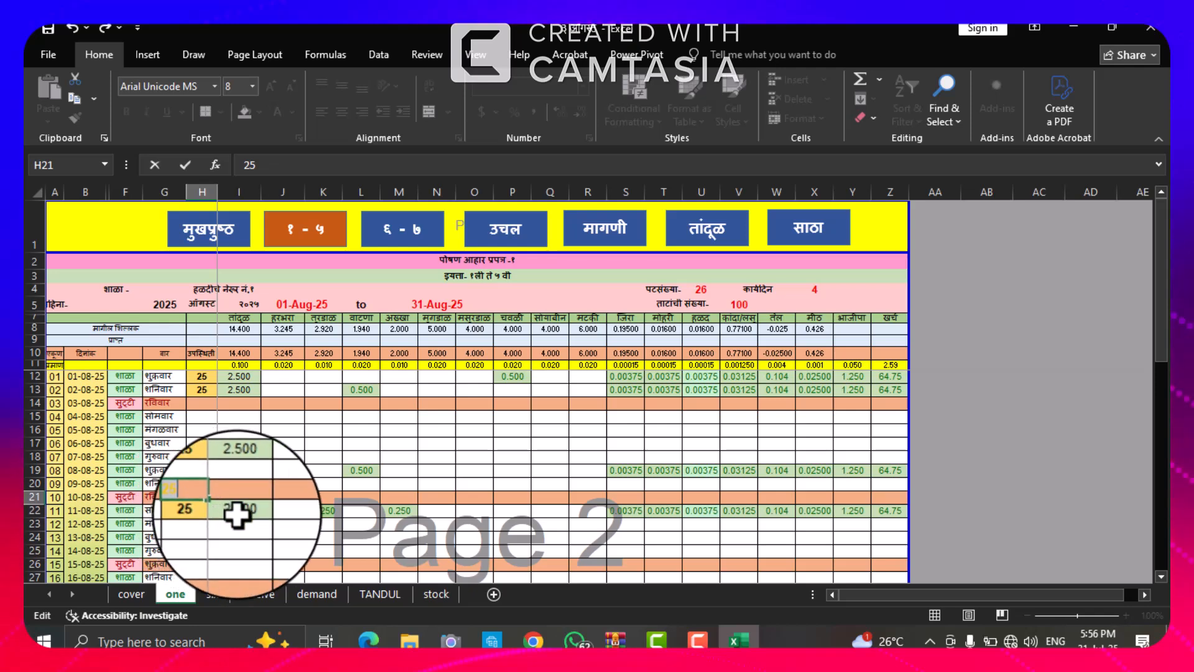
key(Return)
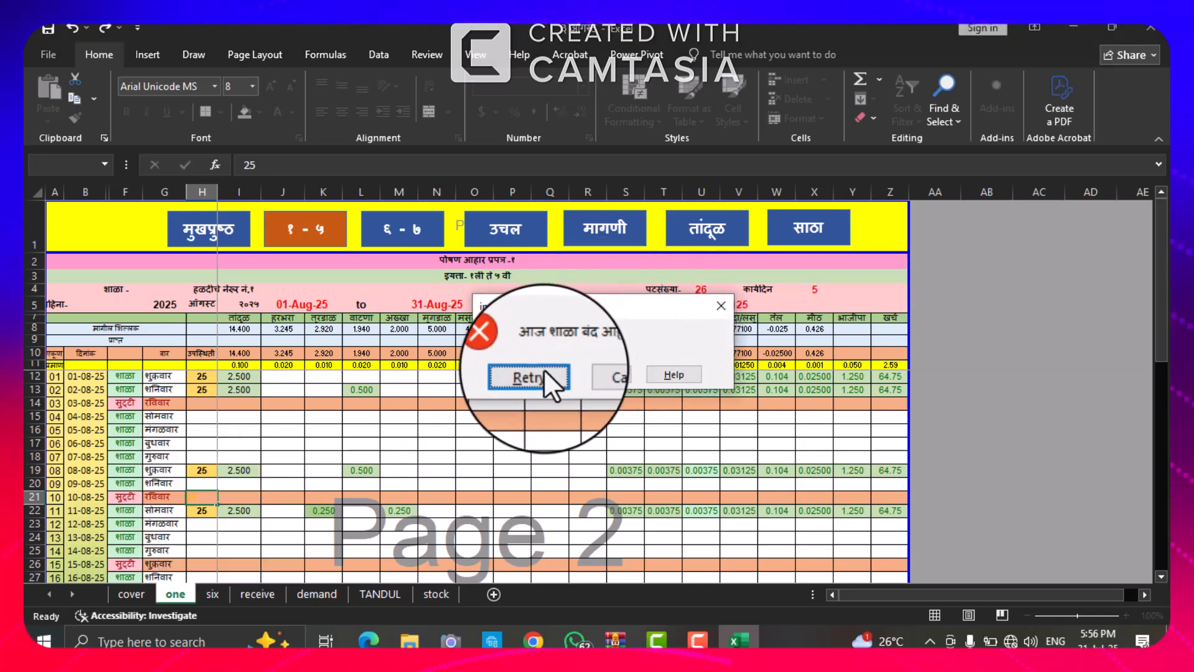
click(720, 305)
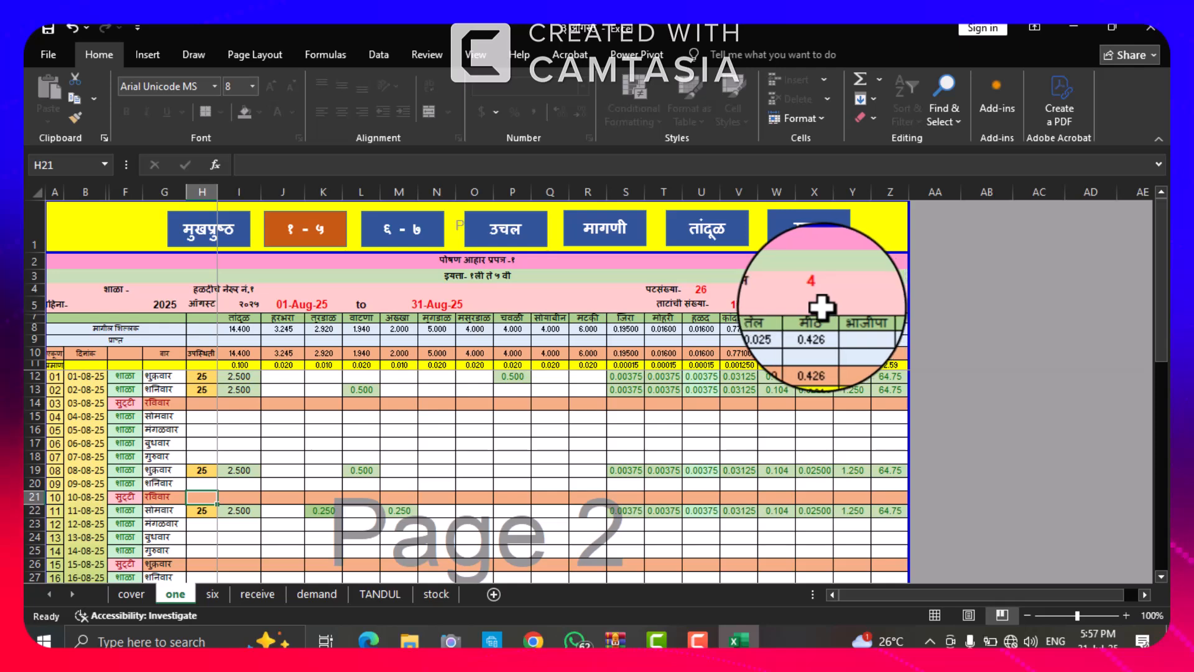
View the ६ - ७ register, then examine the monthly उचल report for classes १ ते ५ from its header to the closing balance row
click(397, 236)
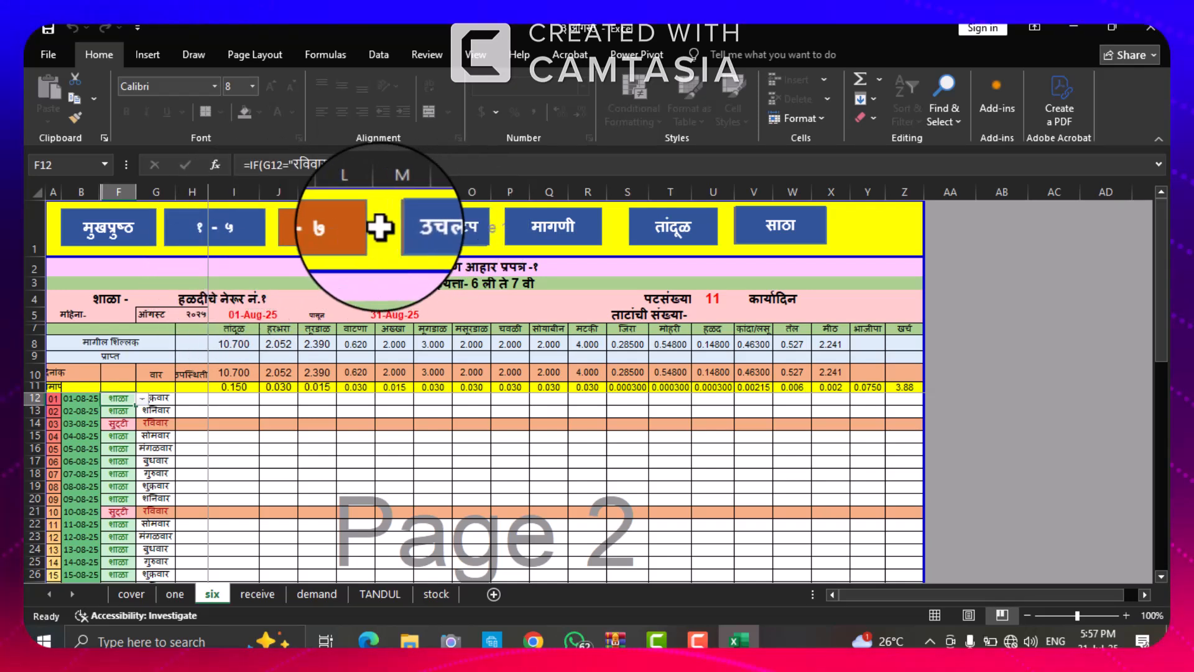
click(452, 252)
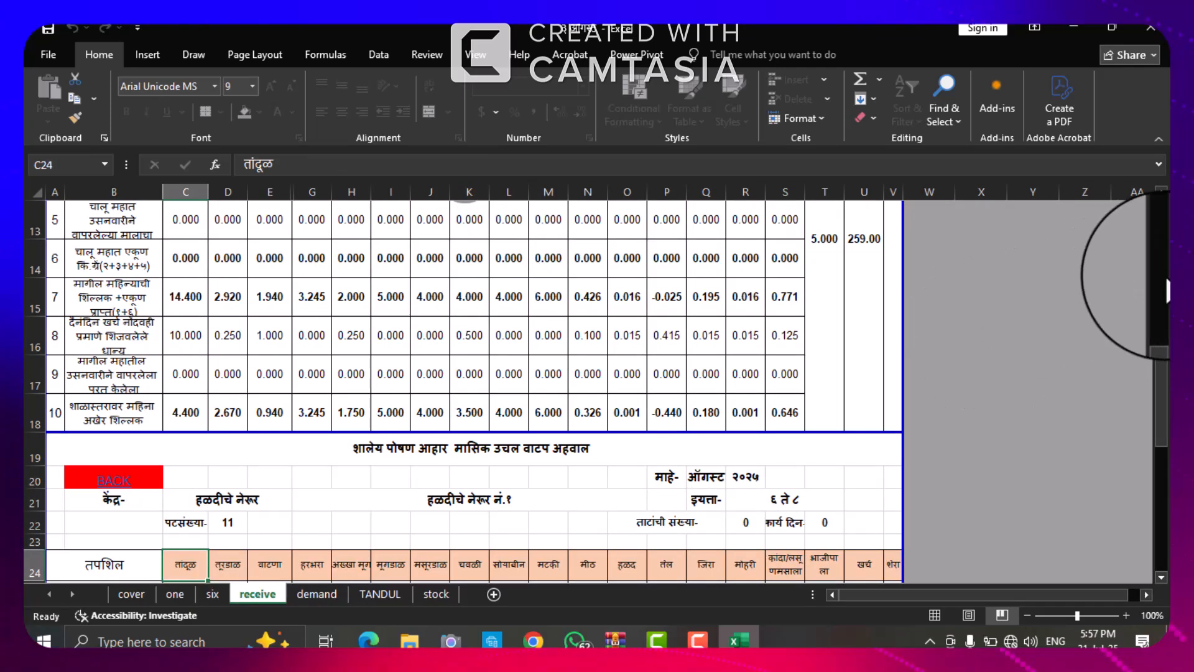
drag(1159, 364, 1144, 257)
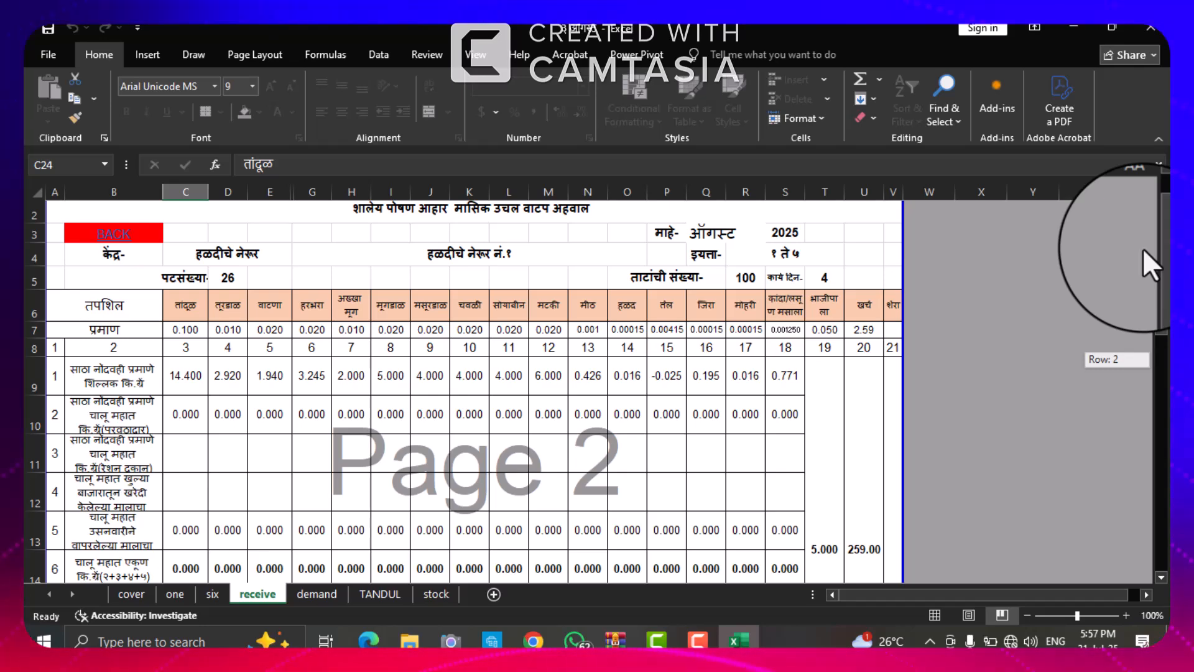
drag(1143, 247, 1129, 319)
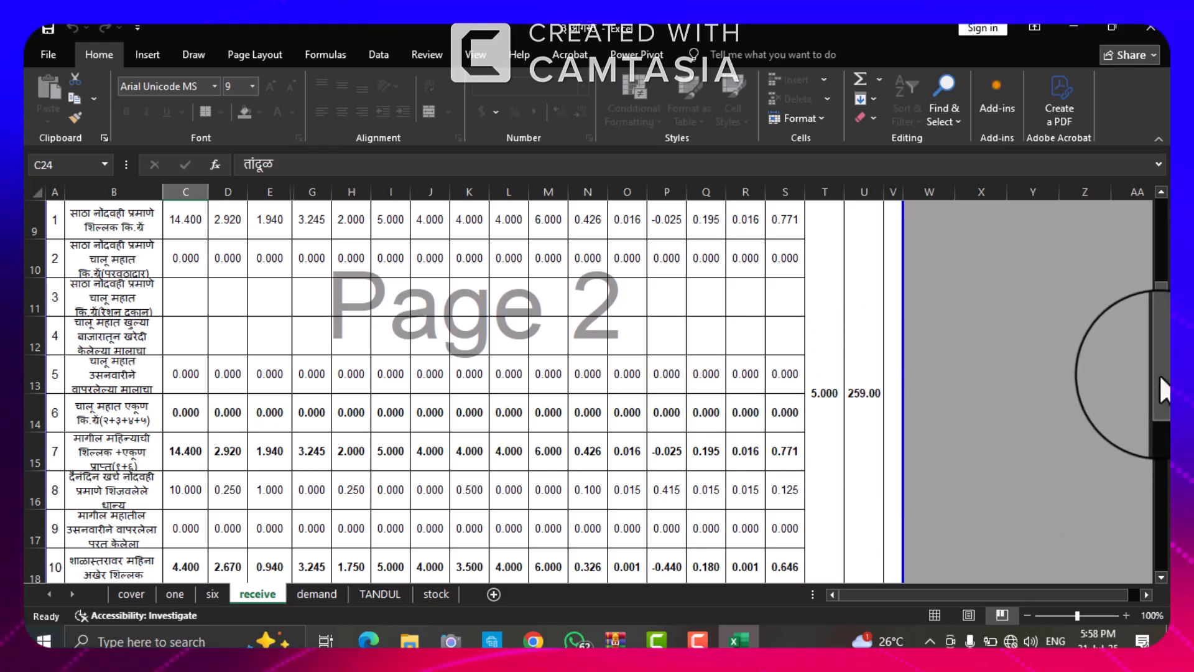
drag(1154, 374, 1148, 295)
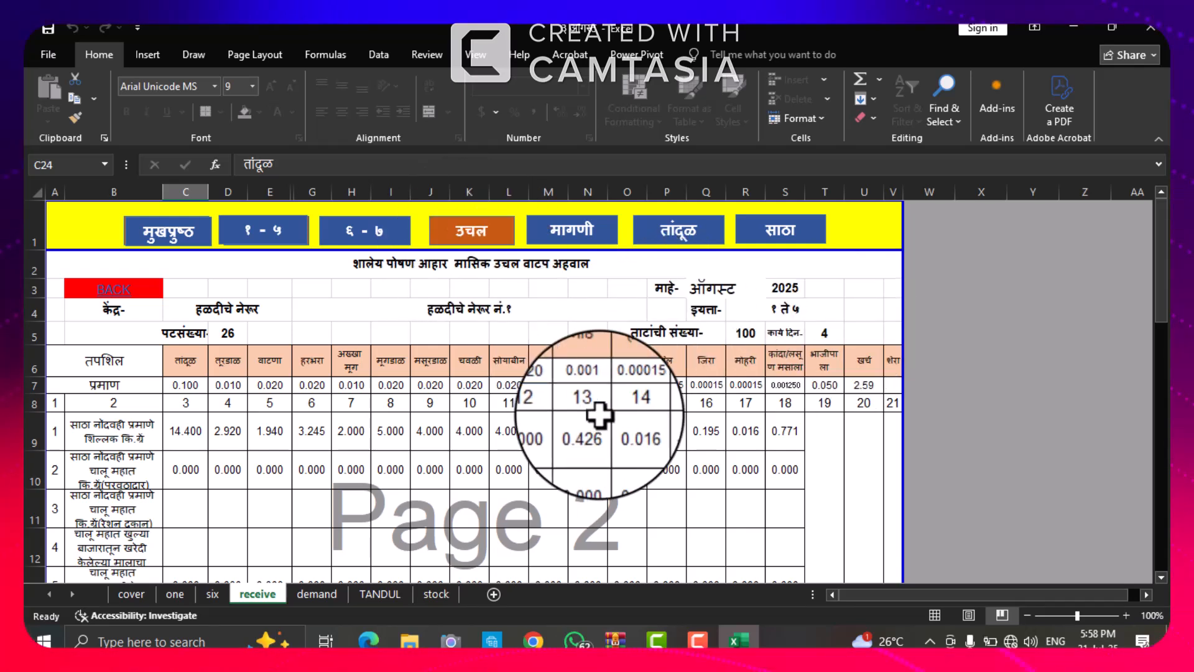
On the मागणी sheet, set the first demand month to OCTOBER and the second to NOVEMBER
click(573, 231)
click(573, 232)
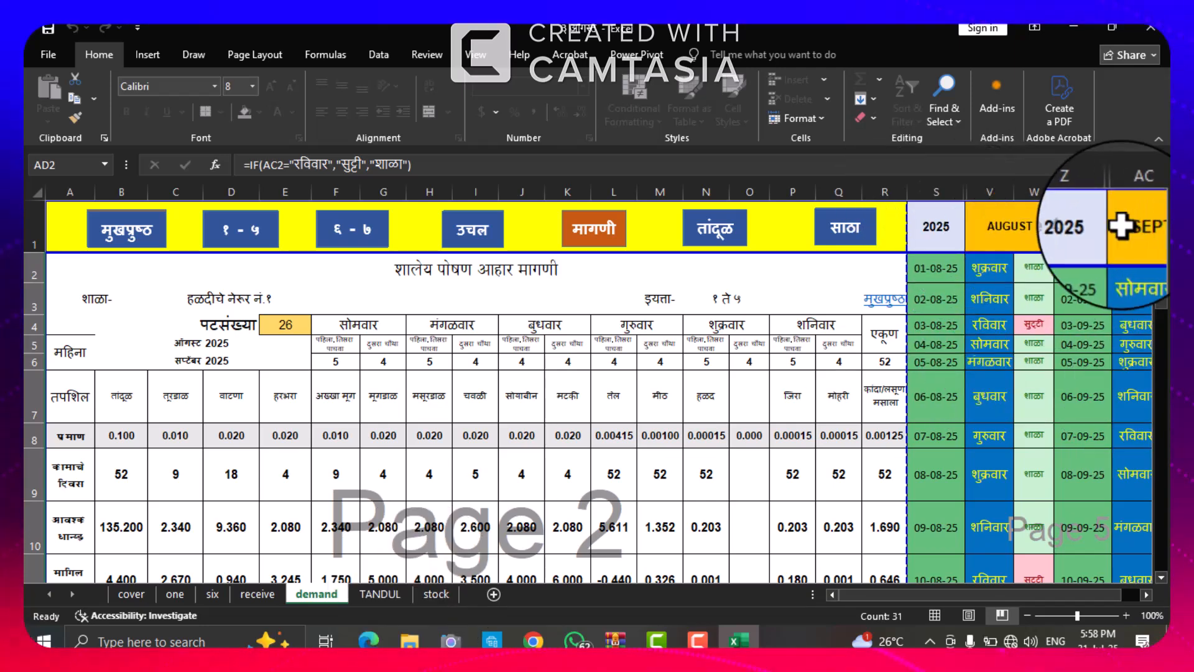
click(1017, 228)
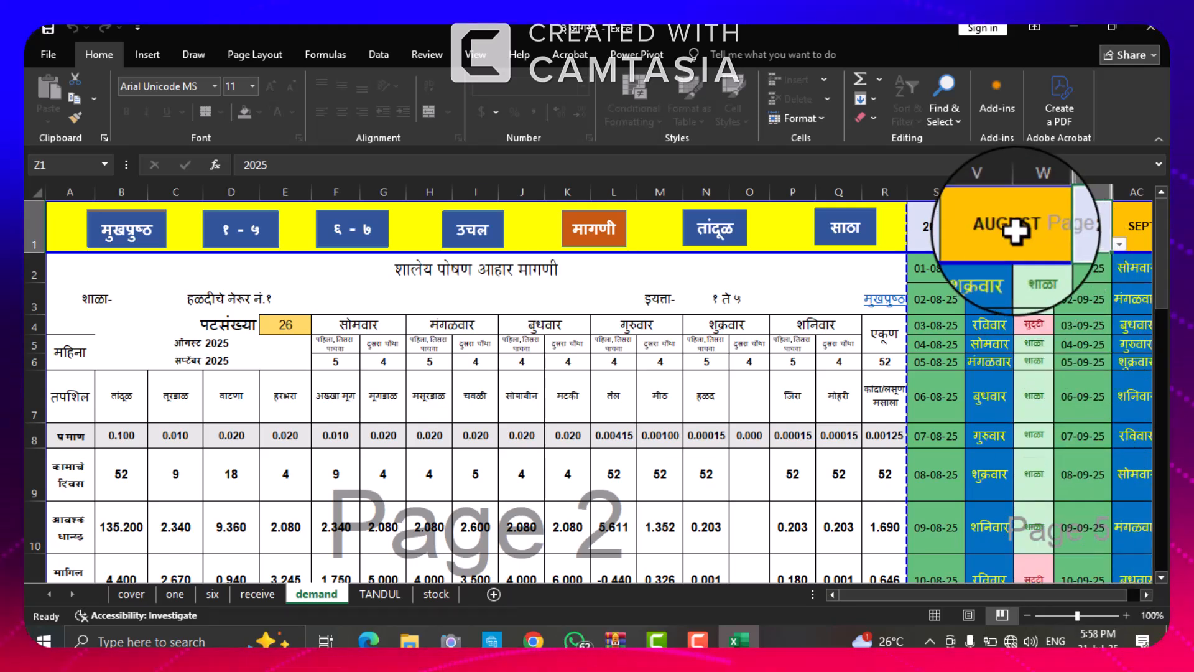
click(1061, 247)
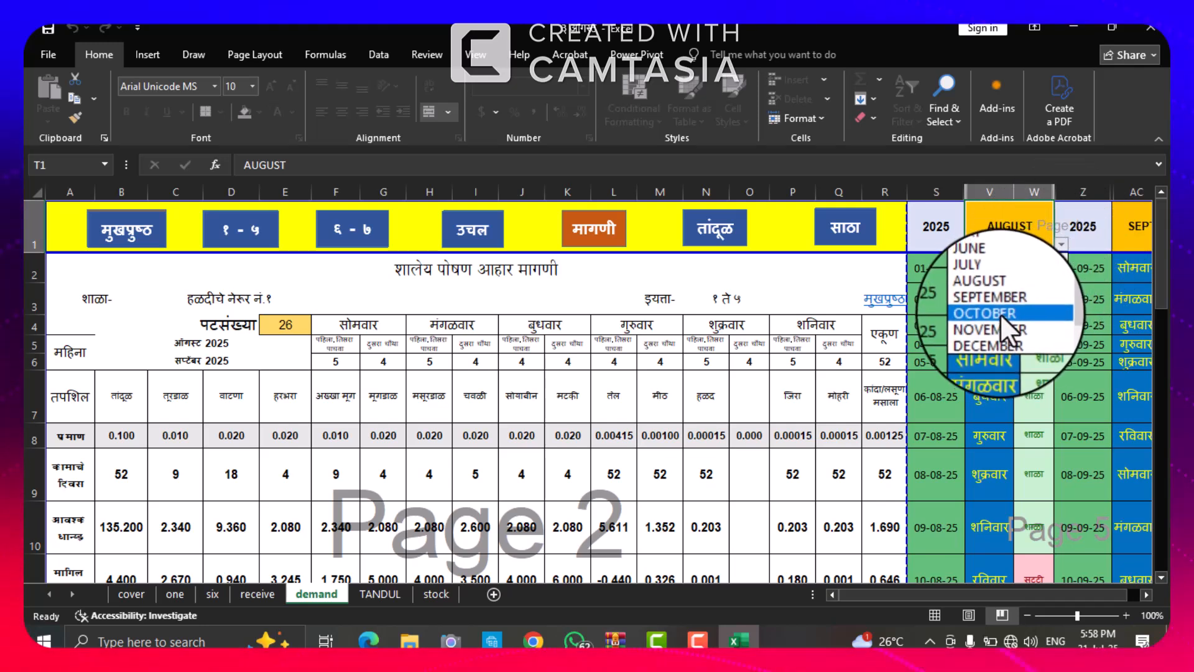
click(1004, 311)
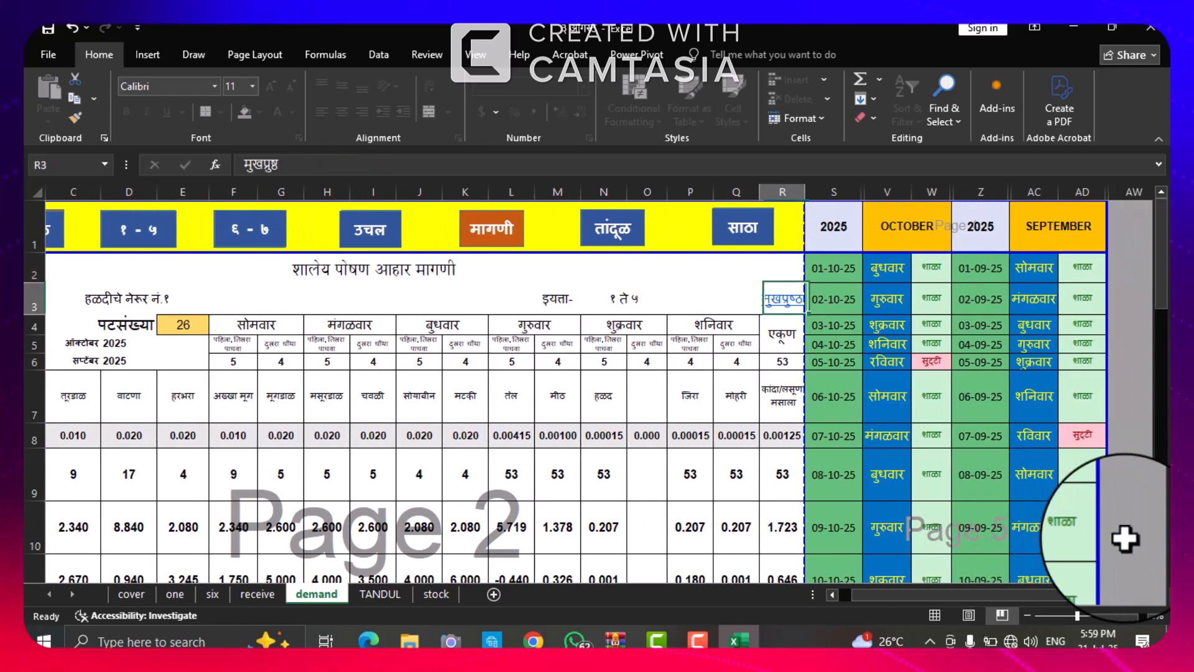
click(1037, 225)
click(1113, 245)
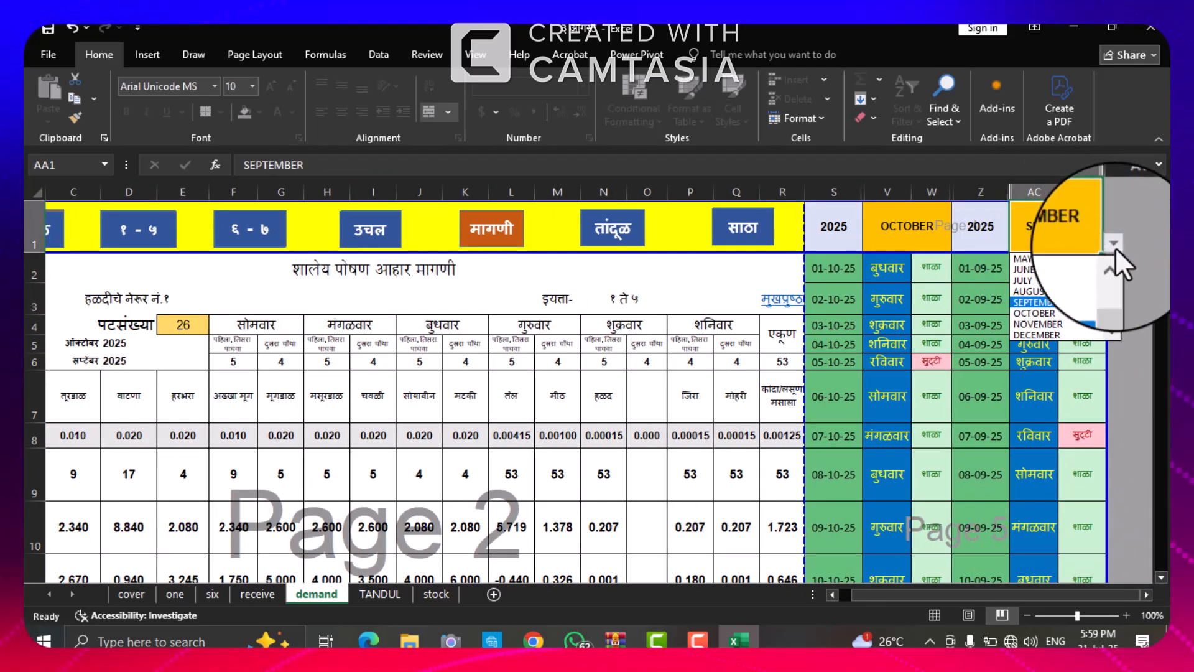
click(1049, 322)
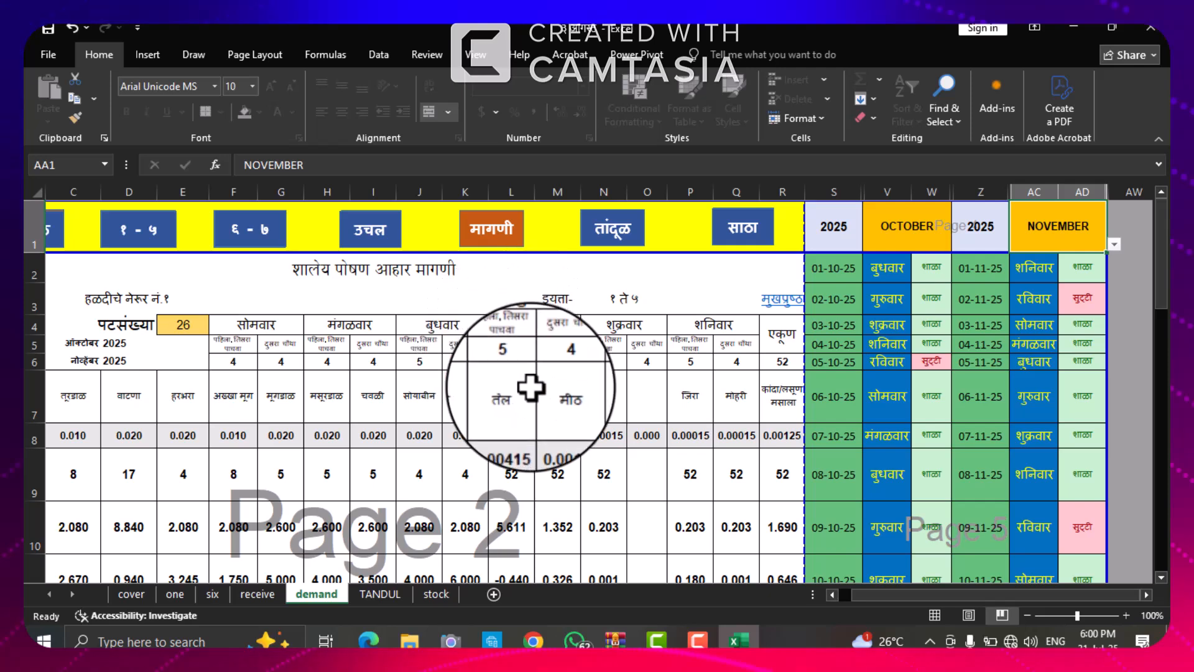
Mark 02-10-25 as सुट्टी in the October calendar of the मागणी sheet
click(942, 297)
click(959, 307)
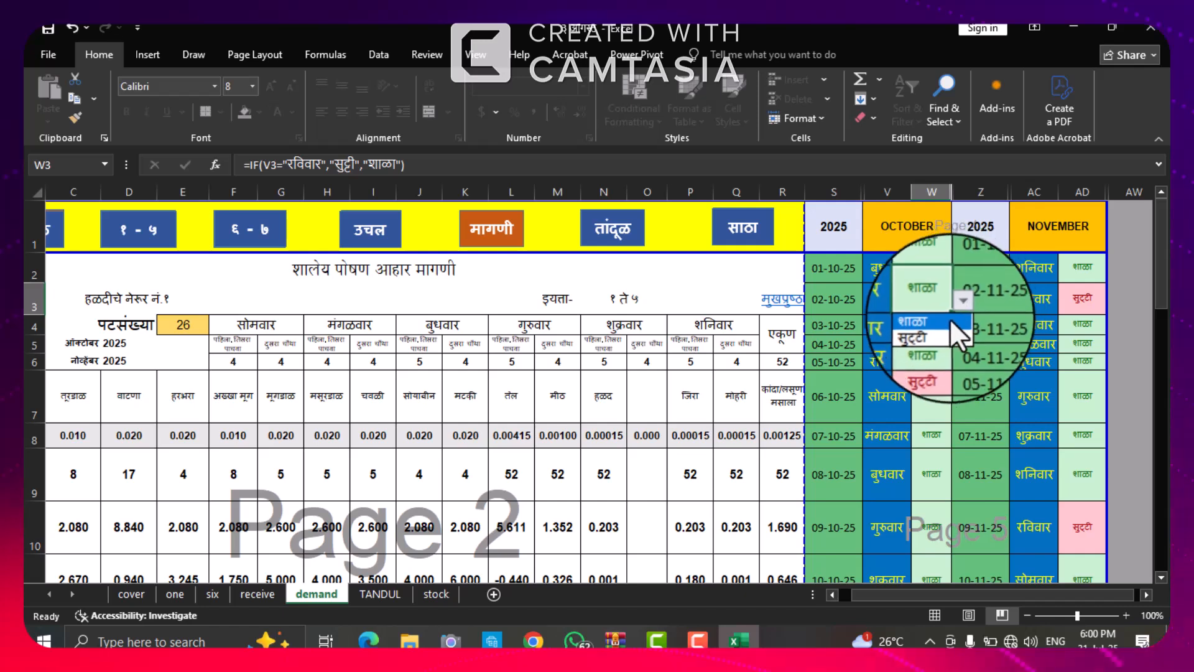
click(943, 329)
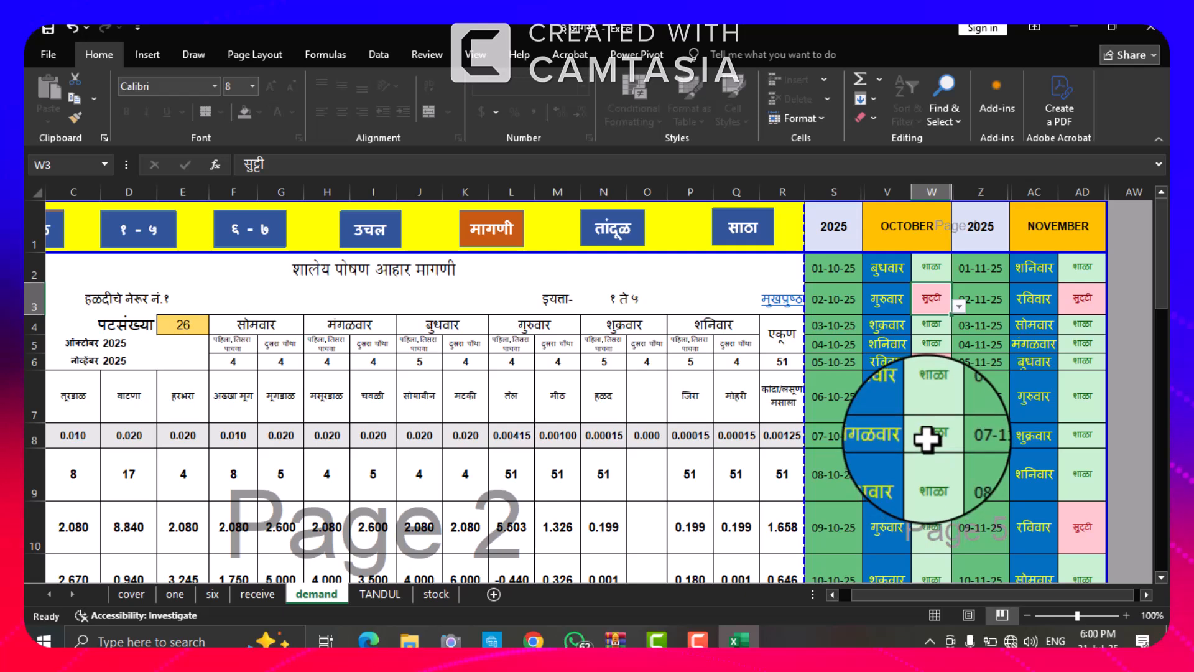
Mark 07-10-25 as सुट्टी in the October calendar and review the मागणी table's quantity rows
click(958, 441)
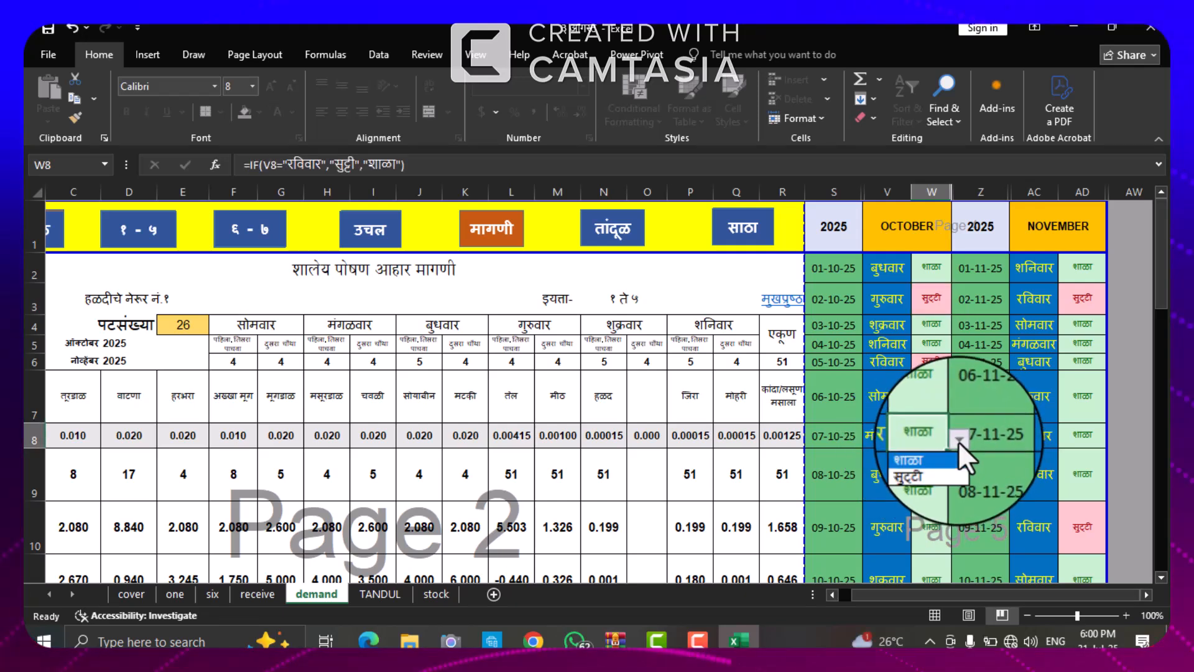
click(925, 464)
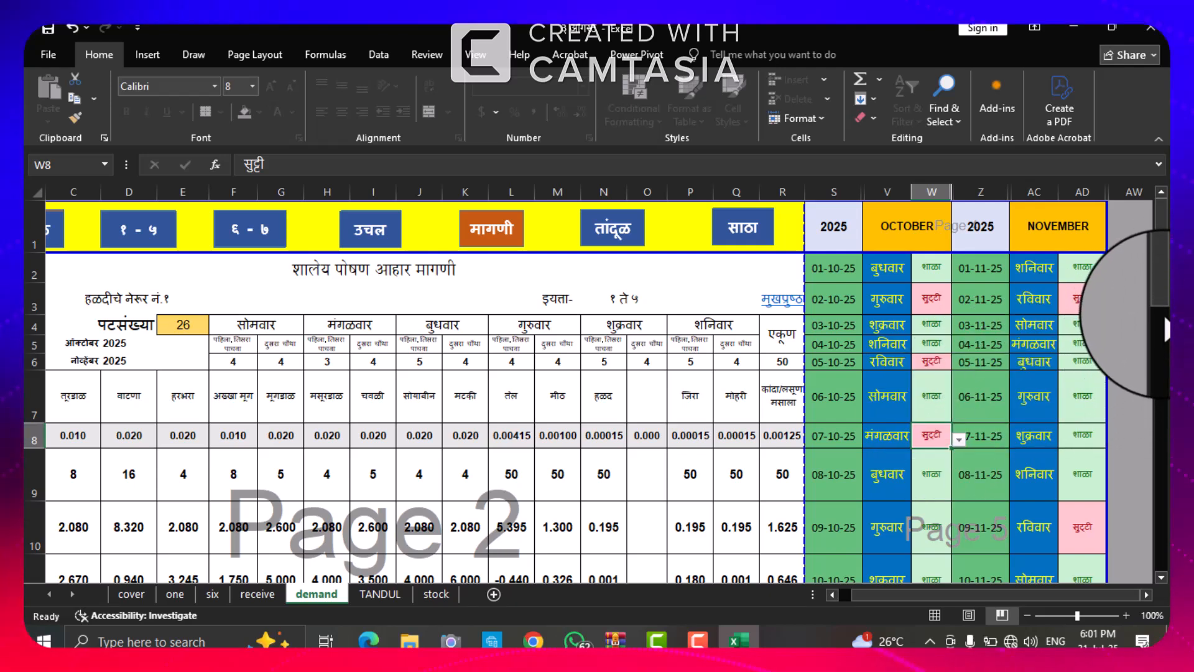
drag(1163, 284, 1163, 288)
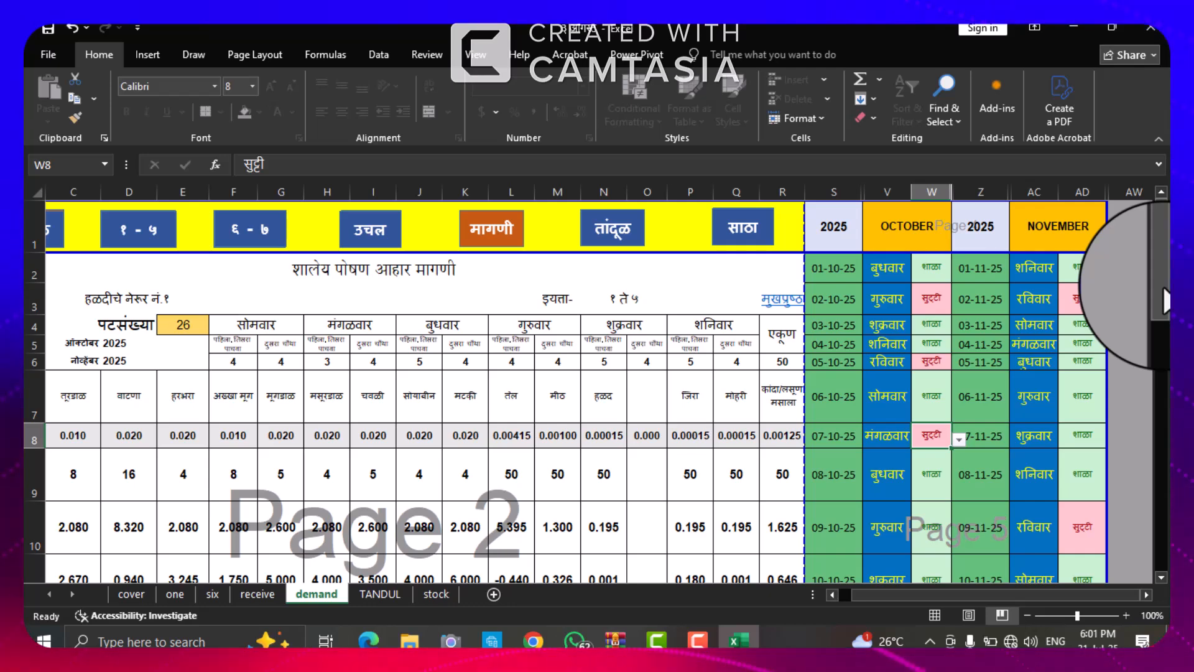
scroll(1166, 299, down, 1)
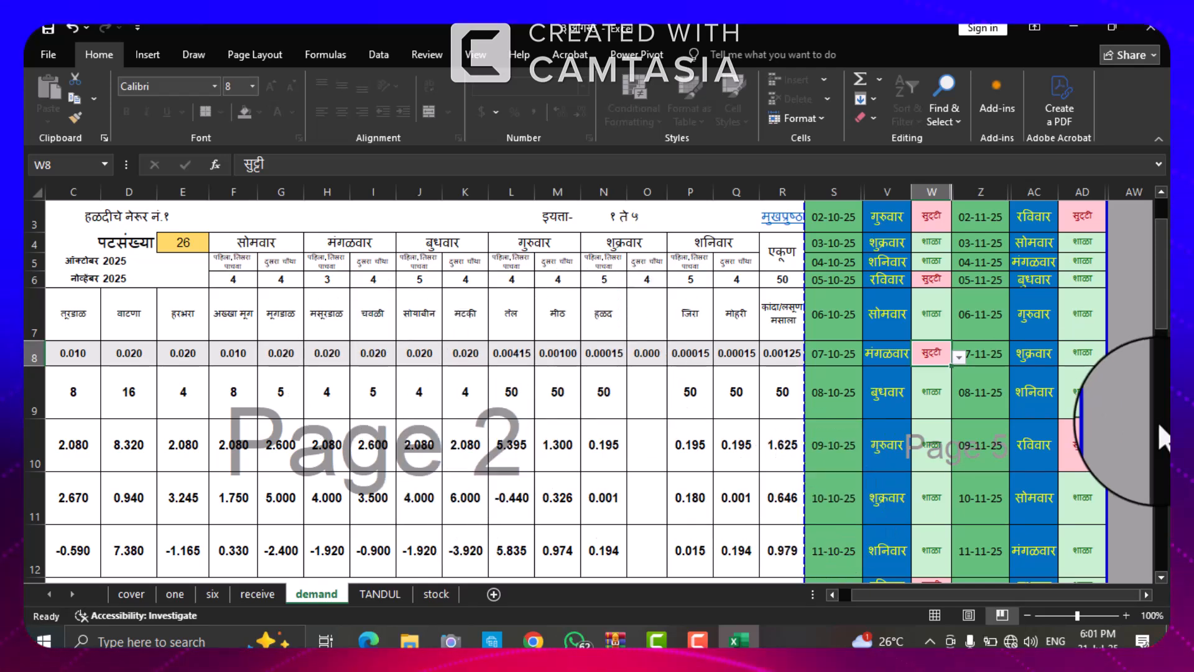
drag(1162, 318, 1118, 181)
Review the August 2025 तांदूळ register for classes १ ली ते ५ वी and ६ वी ते ८ वी, and open the साठा sheet
click(615, 246)
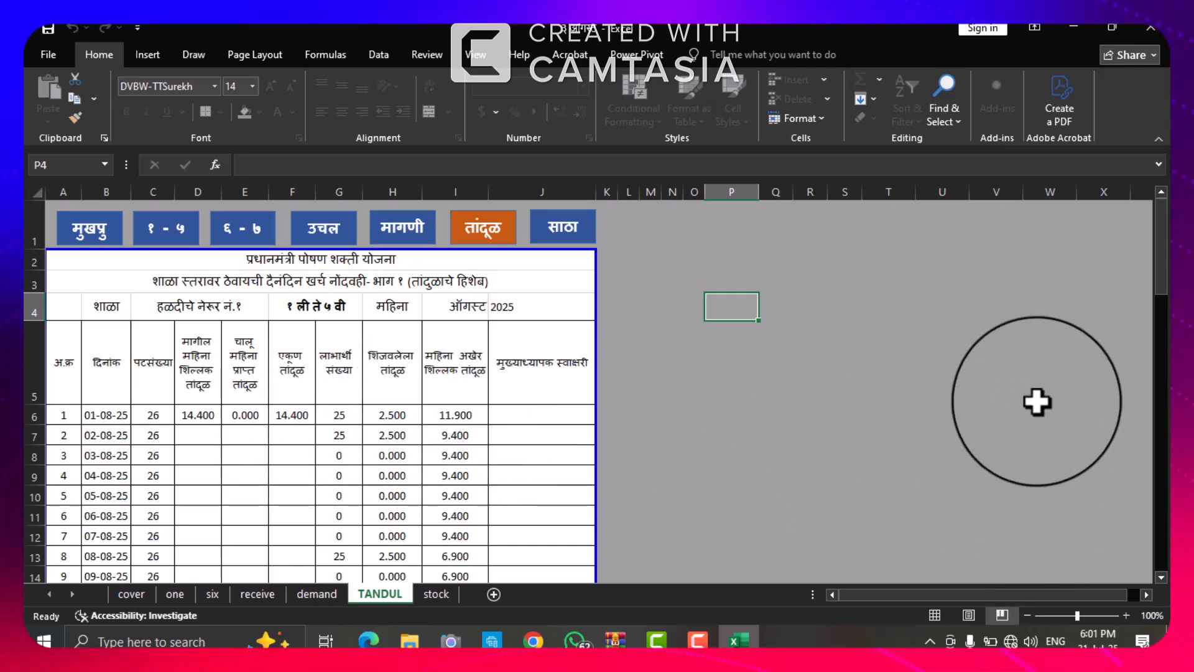
drag(1157, 235, 1158, 250)
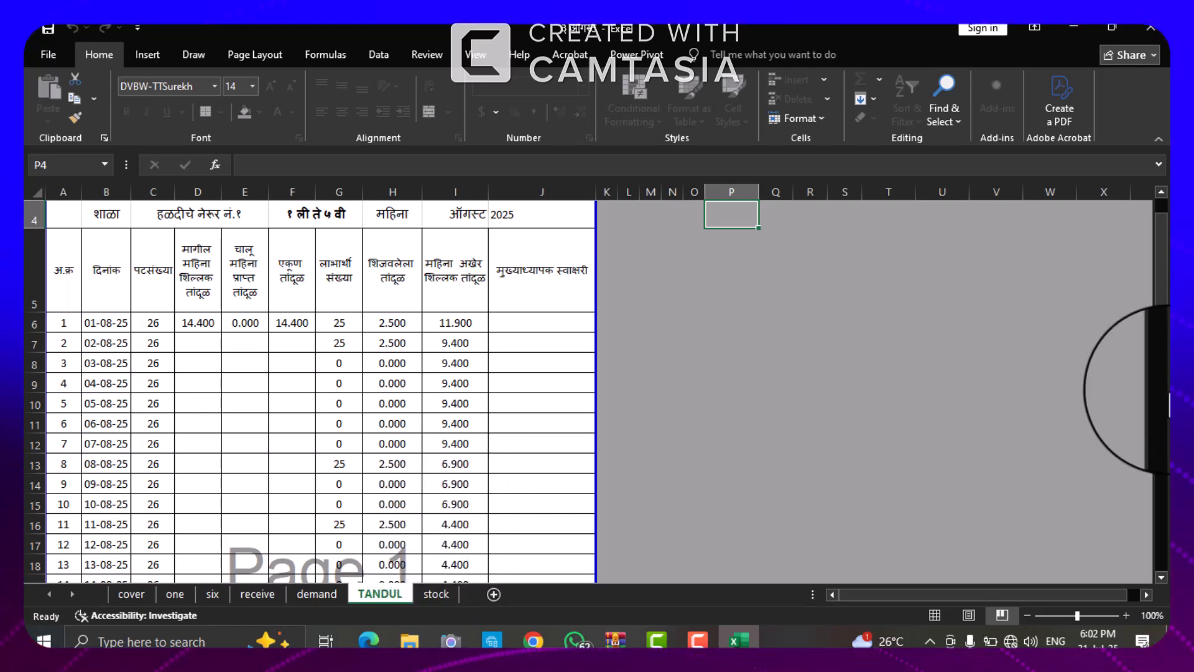
drag(1157, 259, 1144, 422)
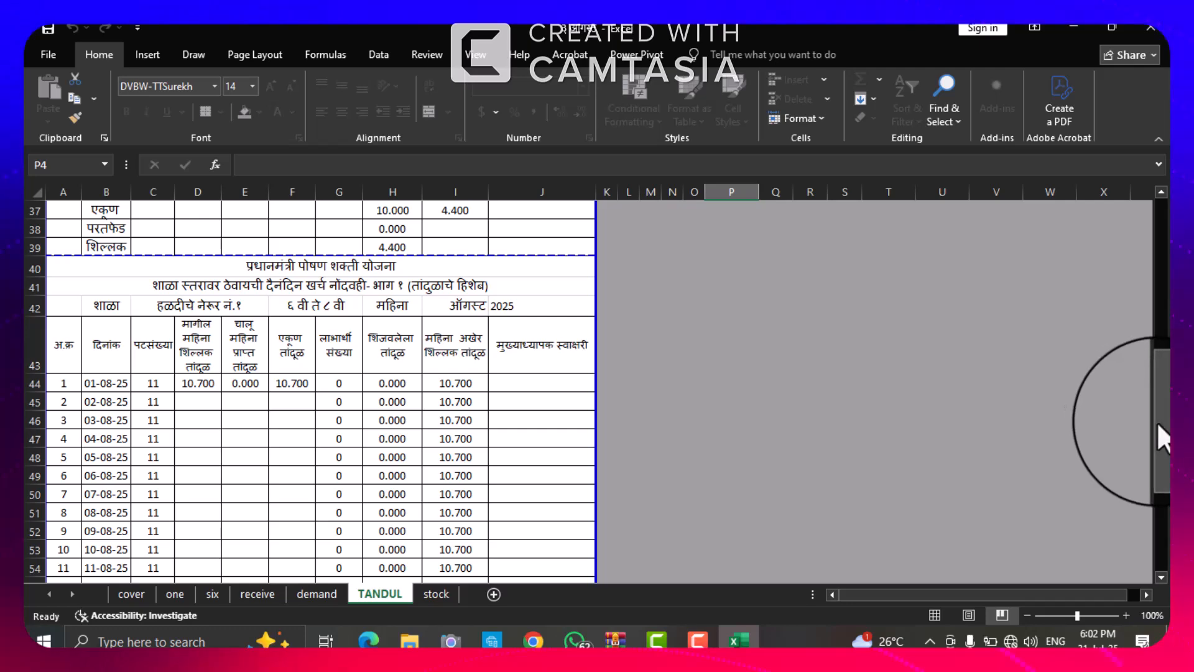
drag(1157, 421, 1140, 187)
click(547, 241)
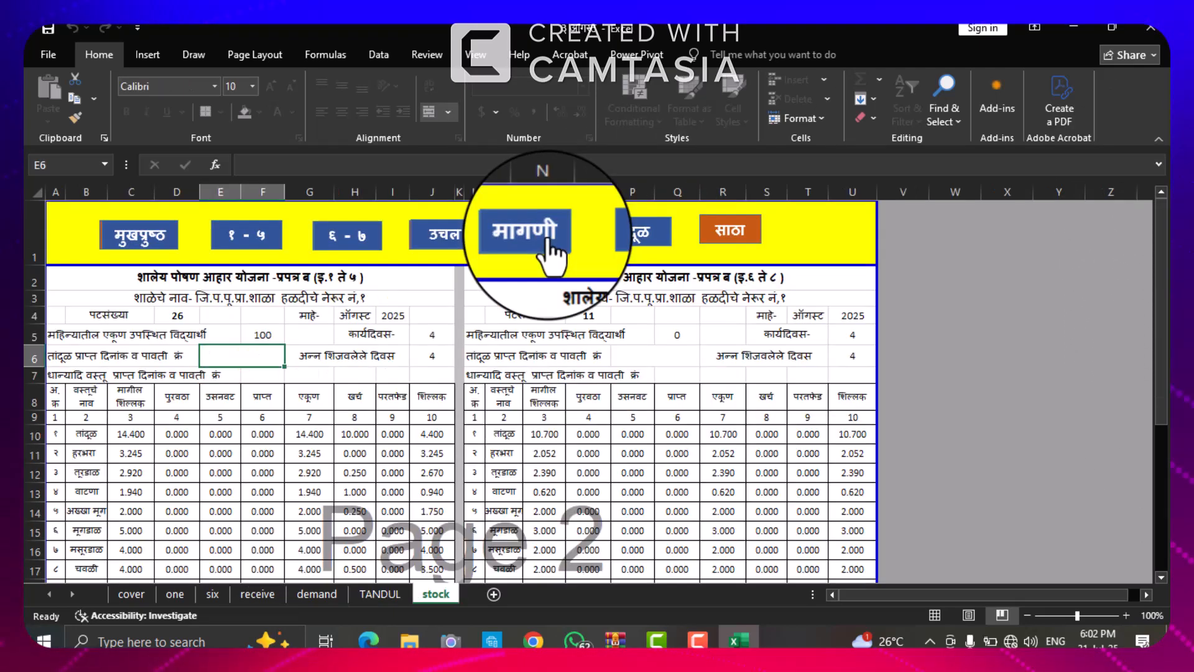